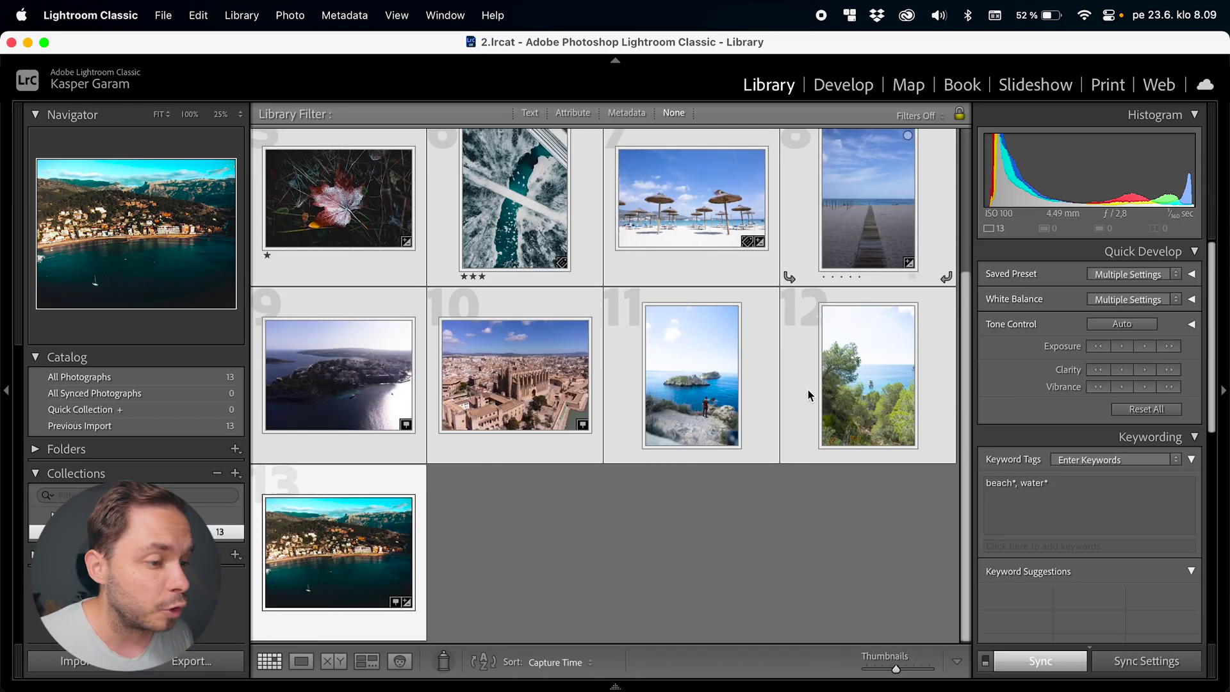
Select only the coastal village photo, open it in the Develop module and show the list of presets
left_click(582, 543)
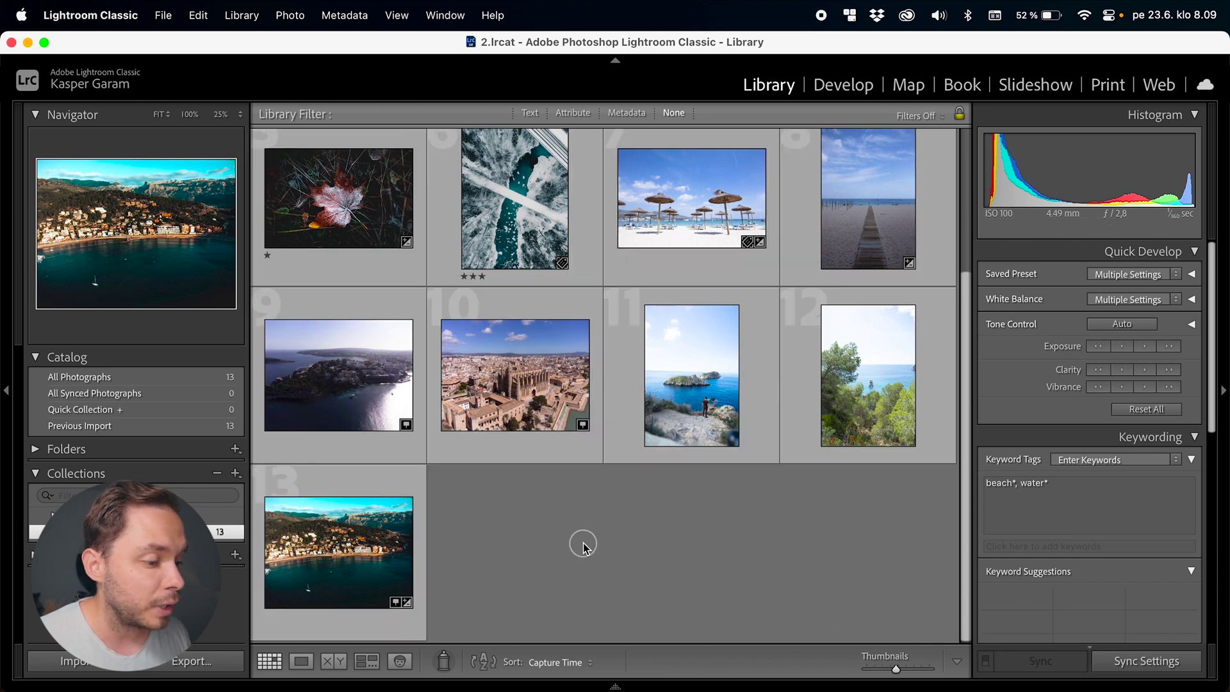
left_click(351, 551)
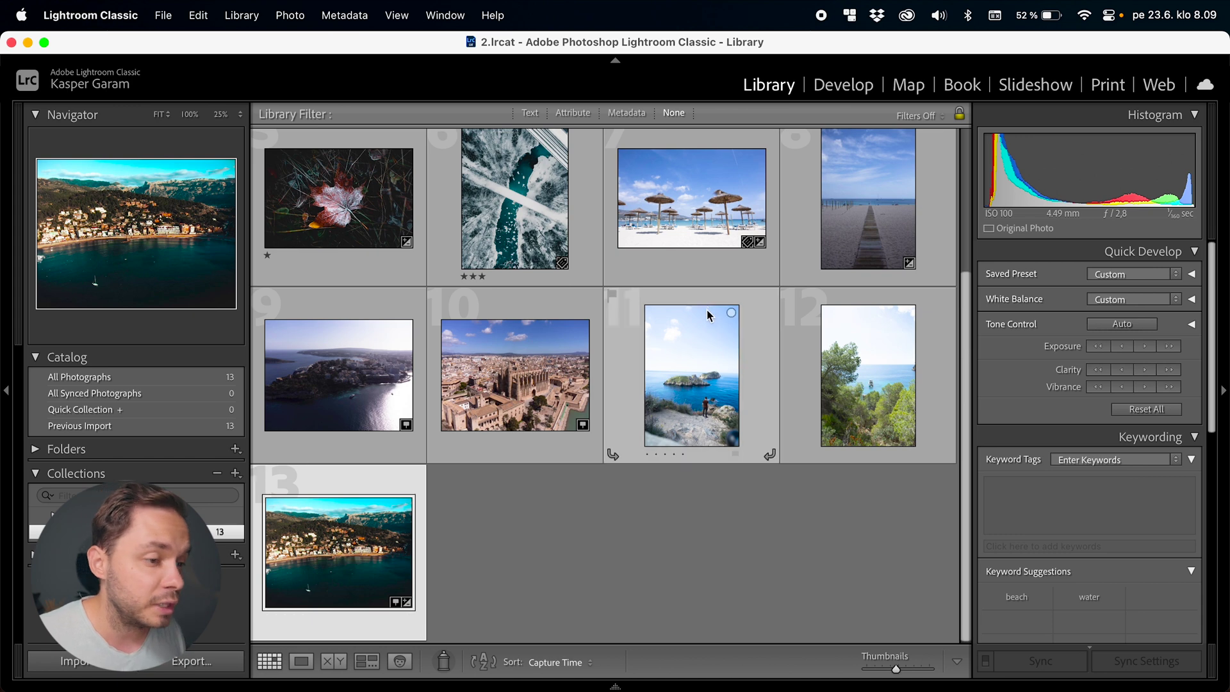
left_click(841, 92)
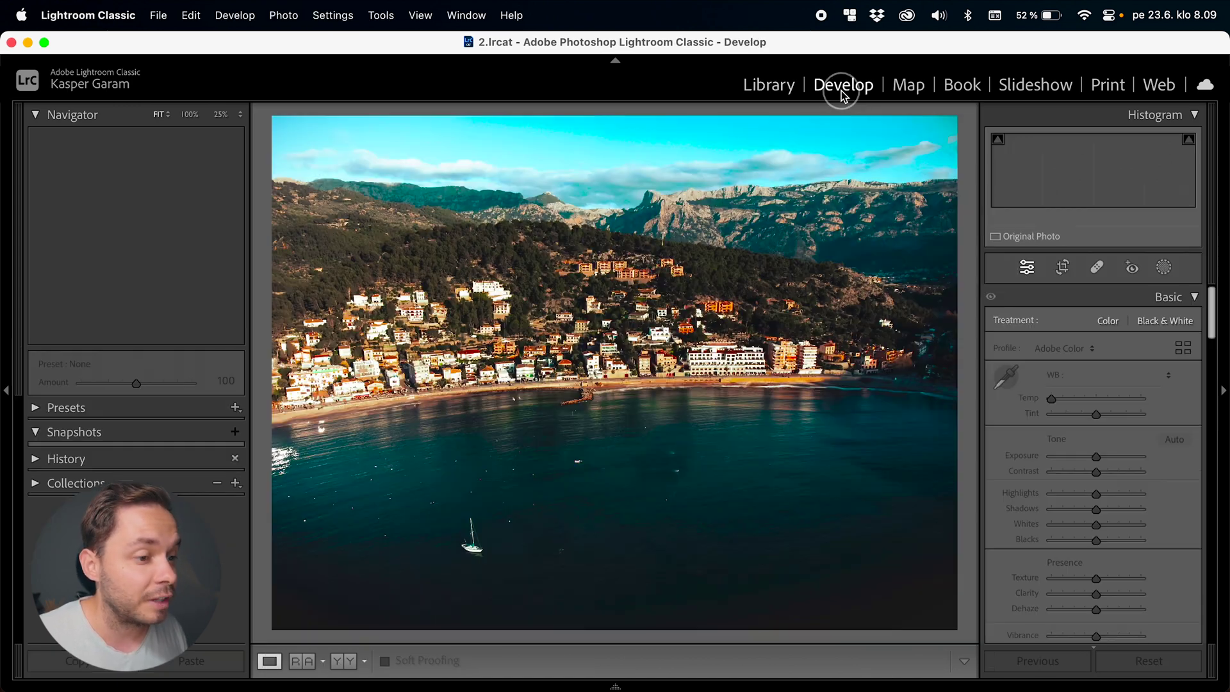
left_click(33, 431)
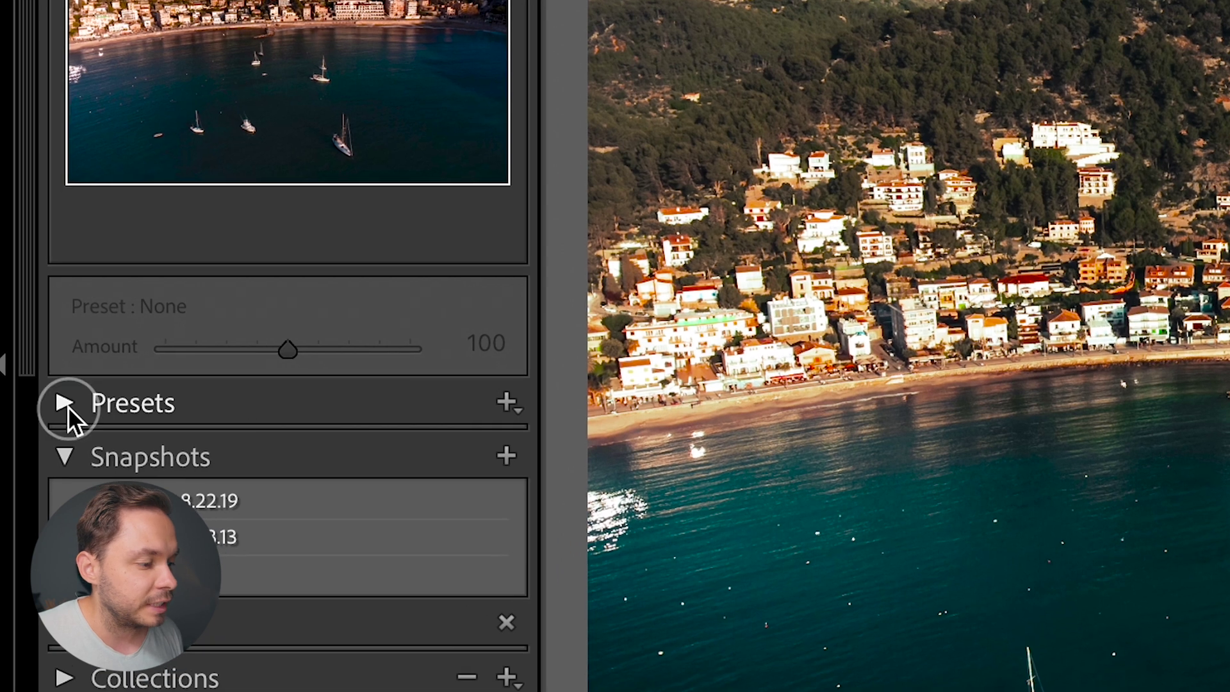
left_click(46, 405)
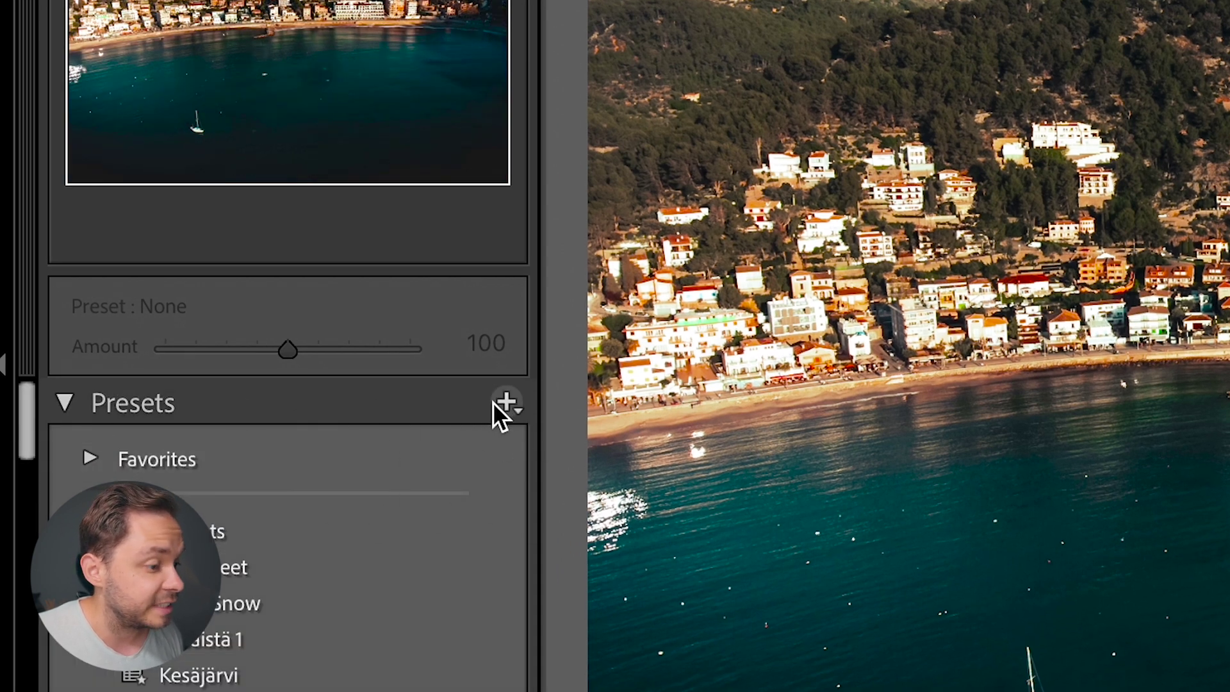
Start a new develop preset named tutorial in the User Presets group
left_click(506, 402)
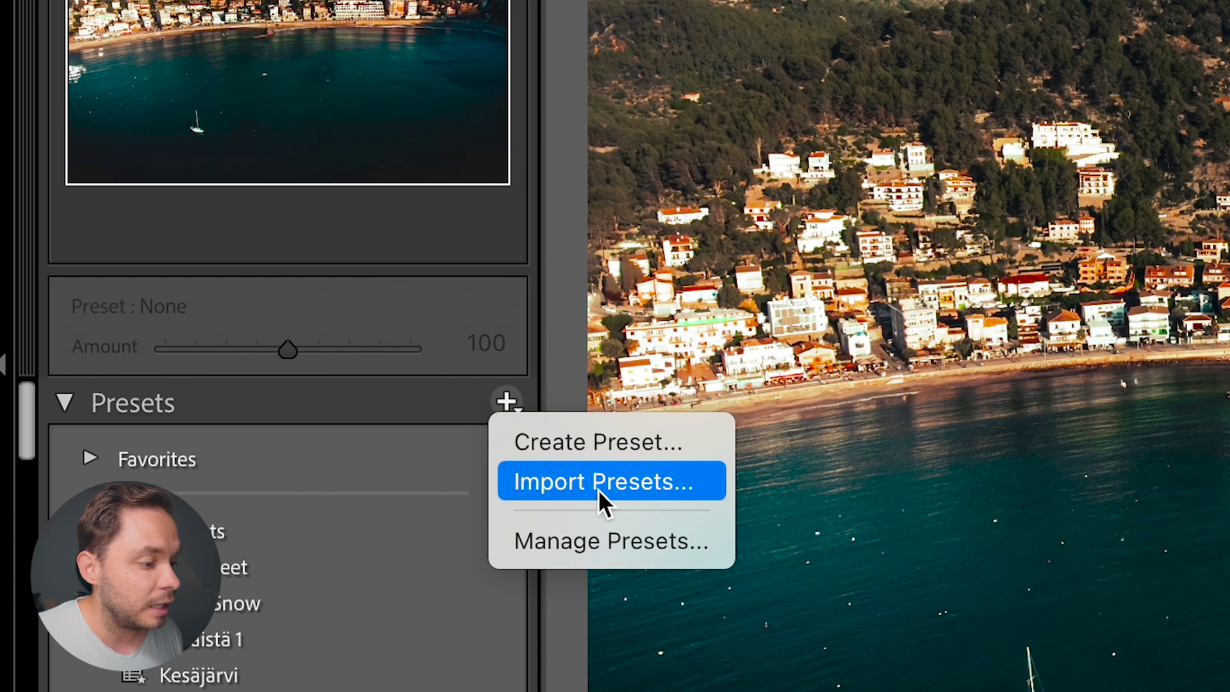
left_click(671, 440)
type("tutori")
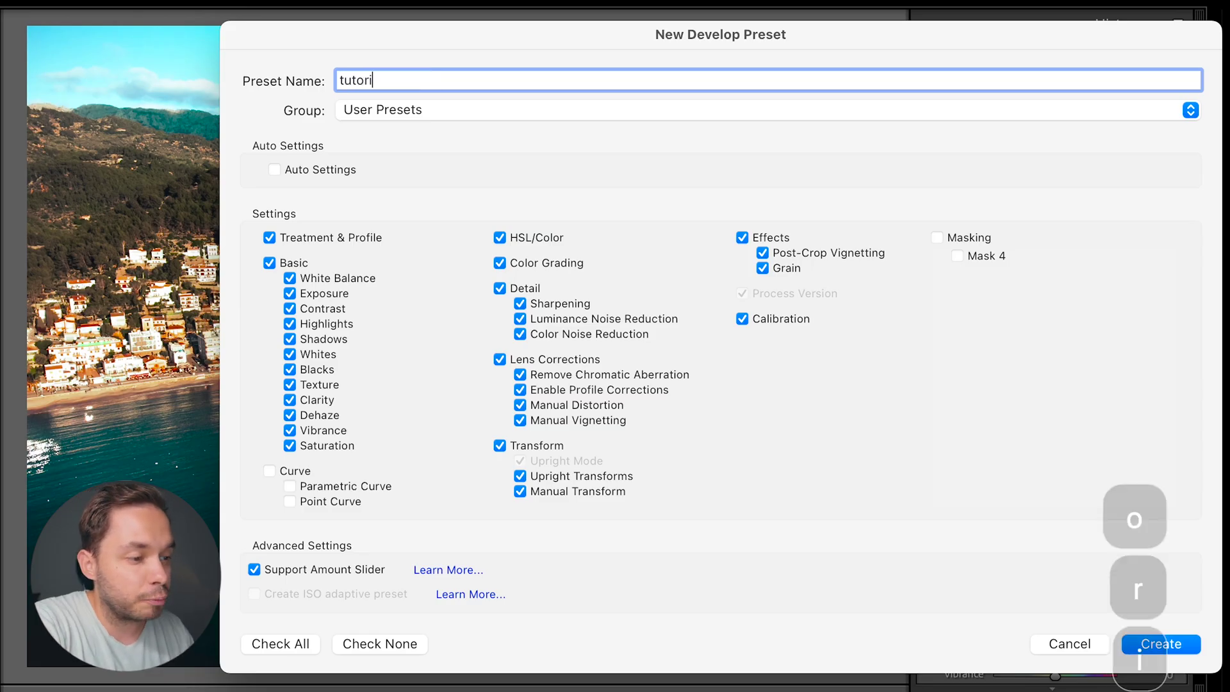
left_click(498, 109)
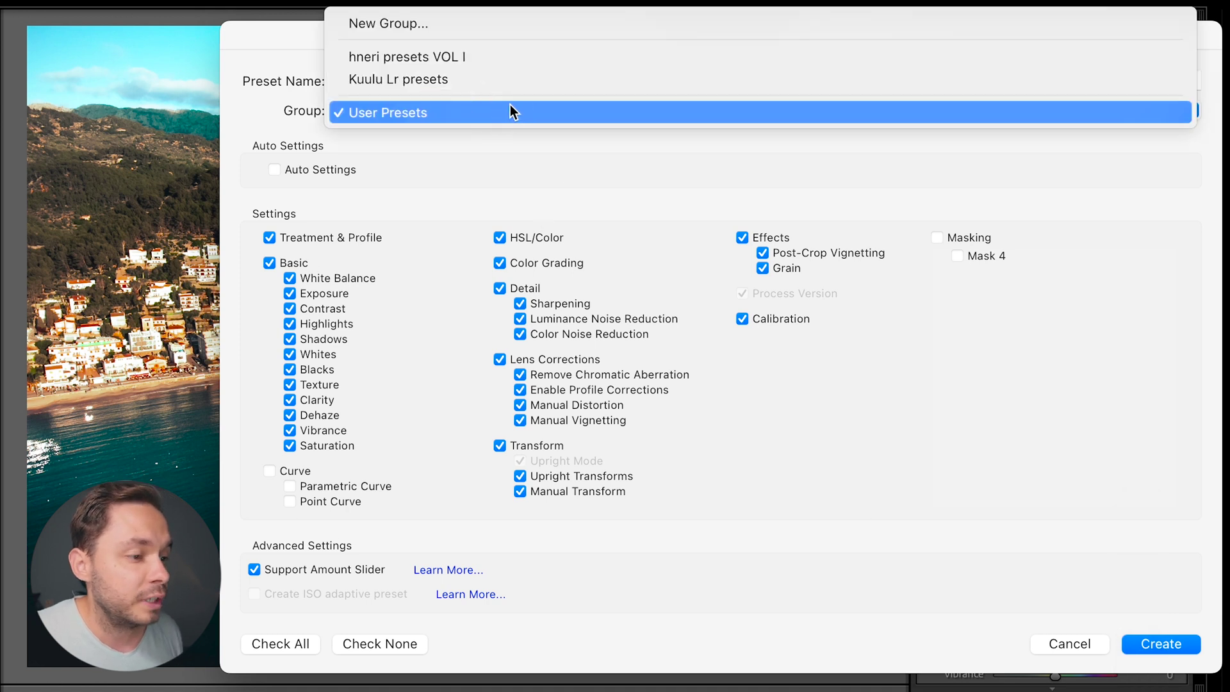
left_click(482, 165)
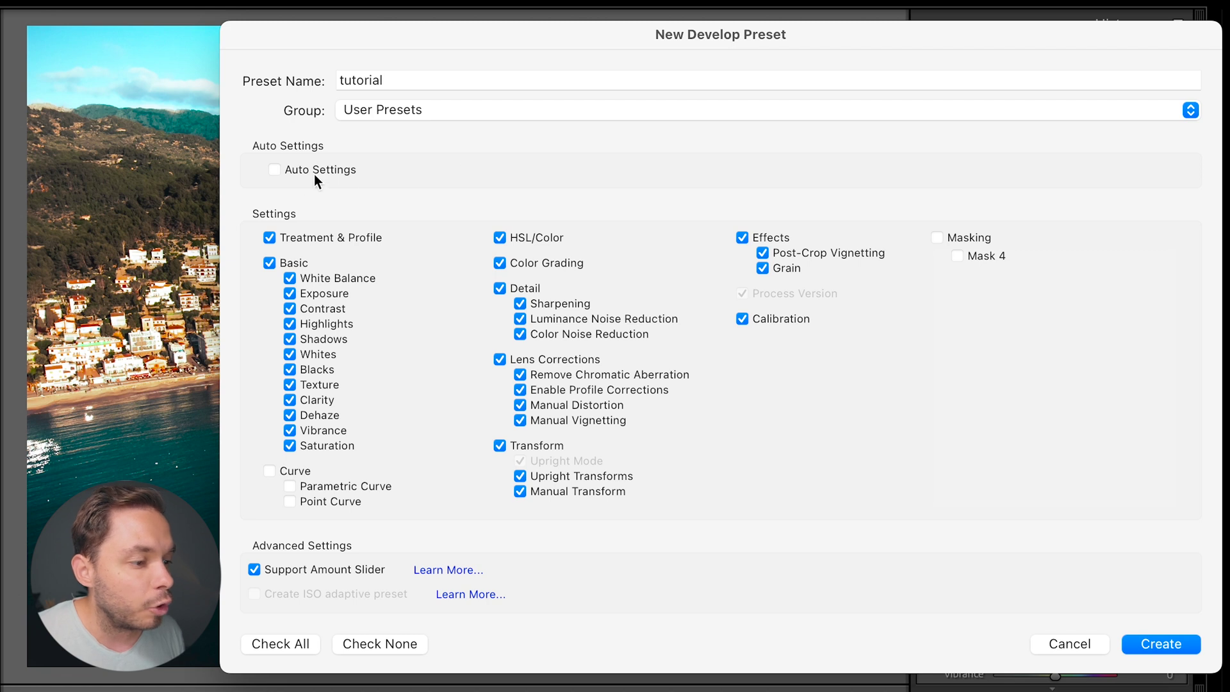
Turn Auto Settings on for the new preset and off again, keeping Treatment & Profile included
left_click(328, 169)
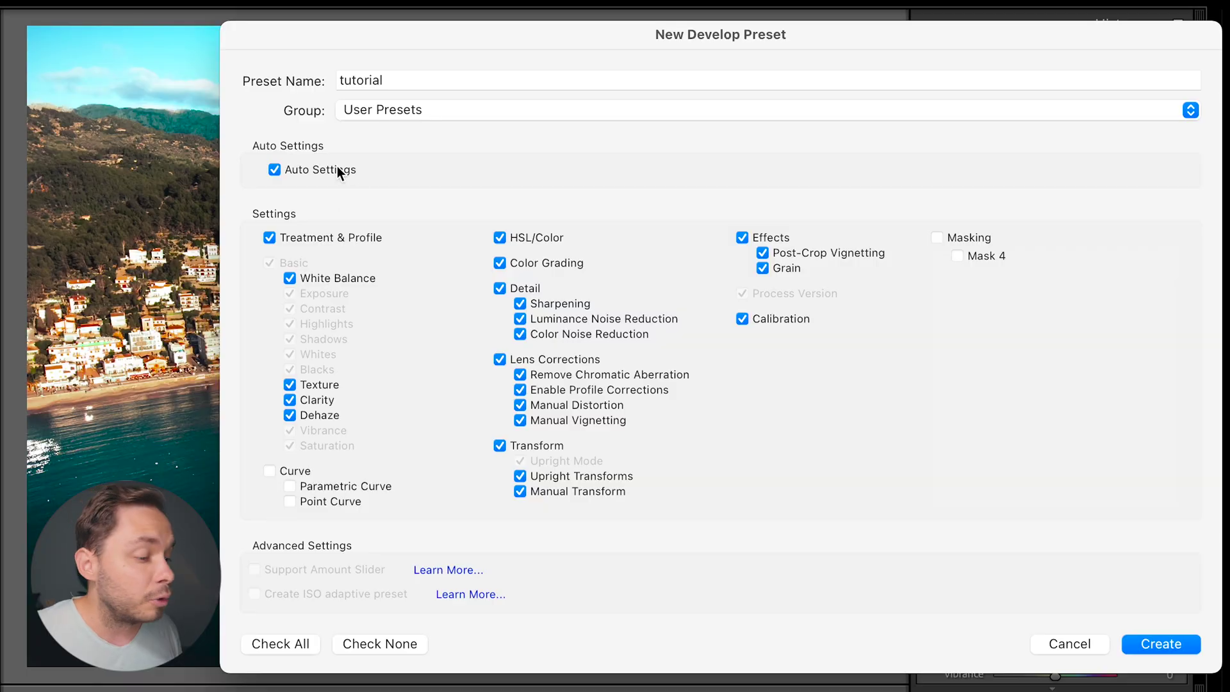
left_click(329, 167)
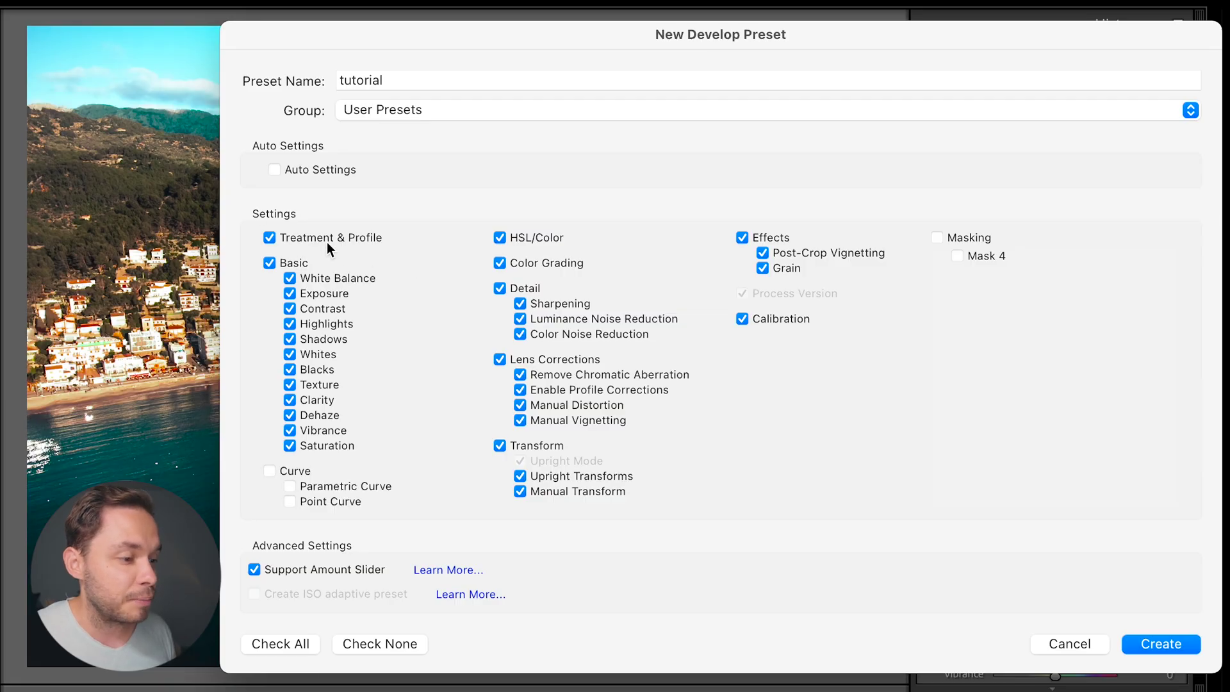
left_click(328, 241)
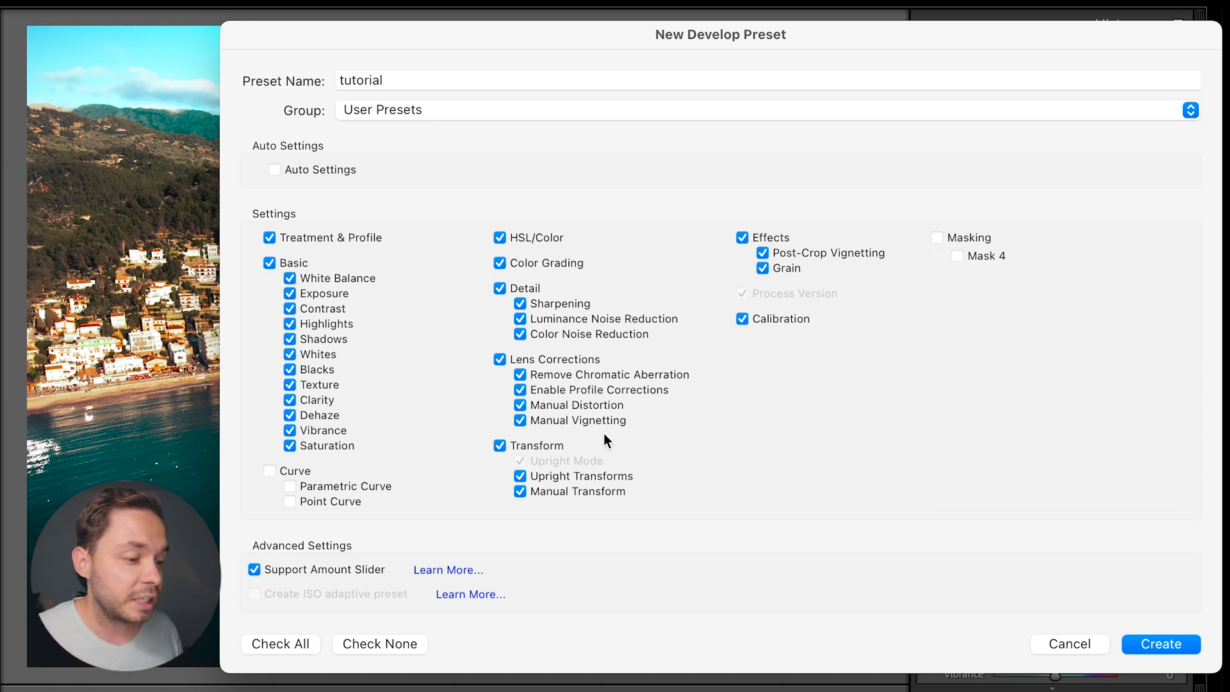
Exclude Transform and Lens Corrections from the preset, include Masking and Curve, and cancel the preset without creating it
left_click(545, 447)
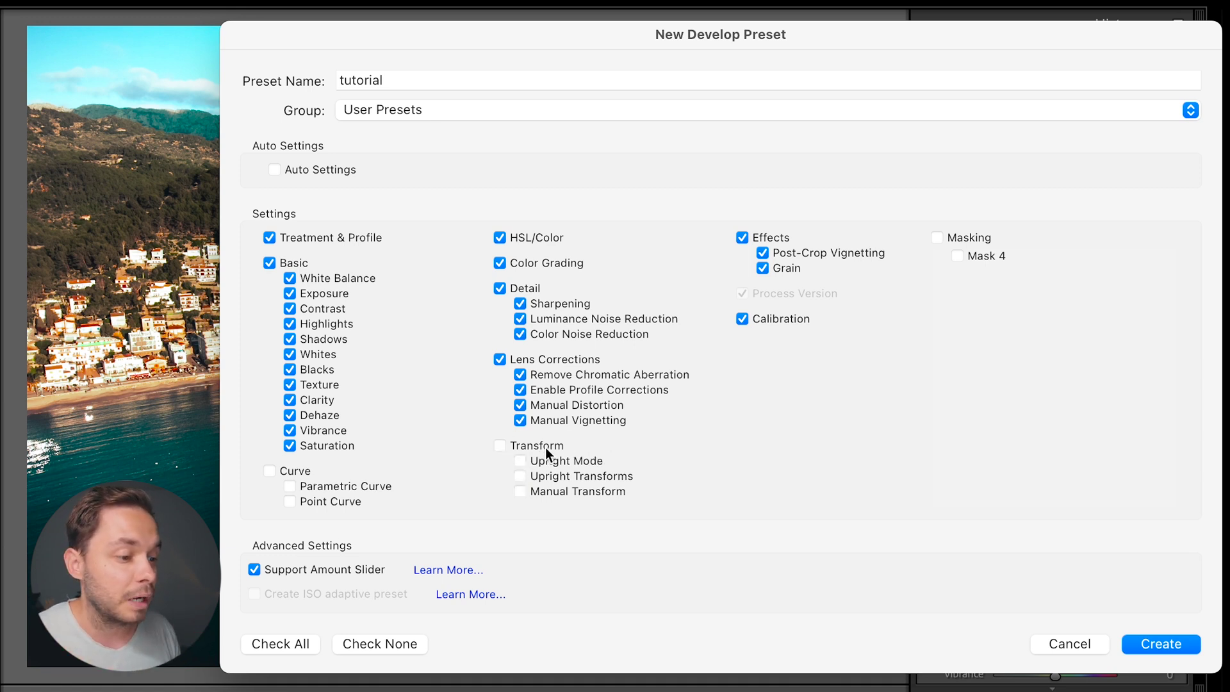
left_click(544, 360)
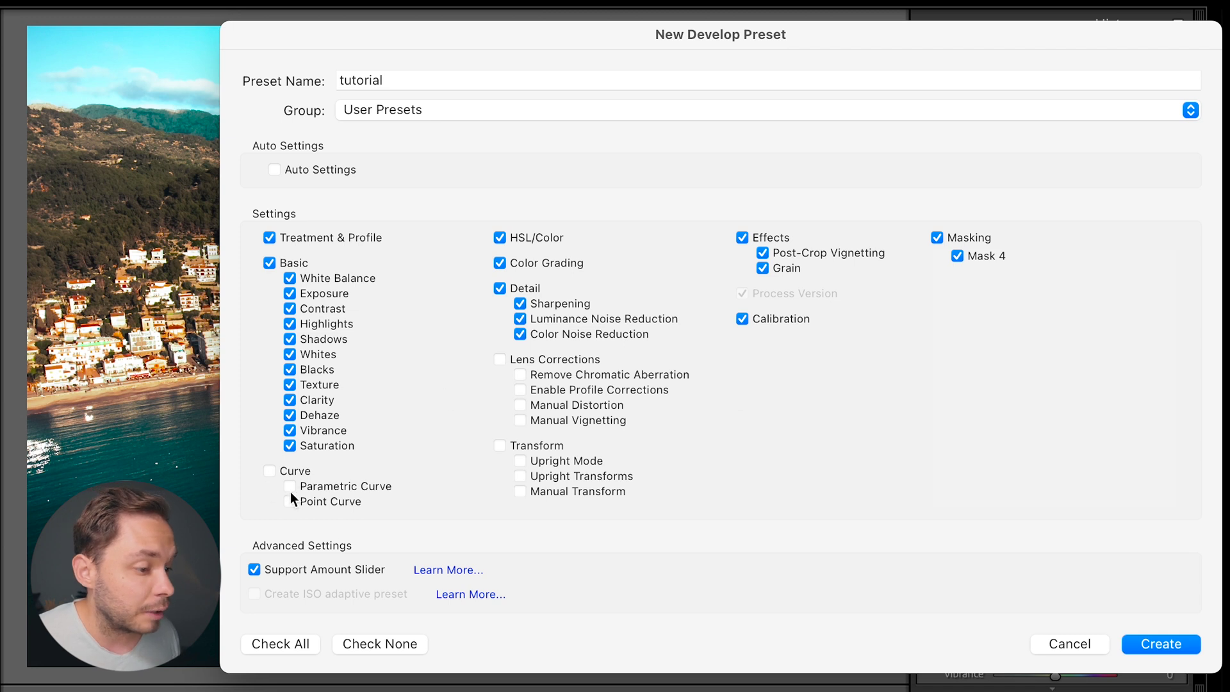
left_click(302, 470)
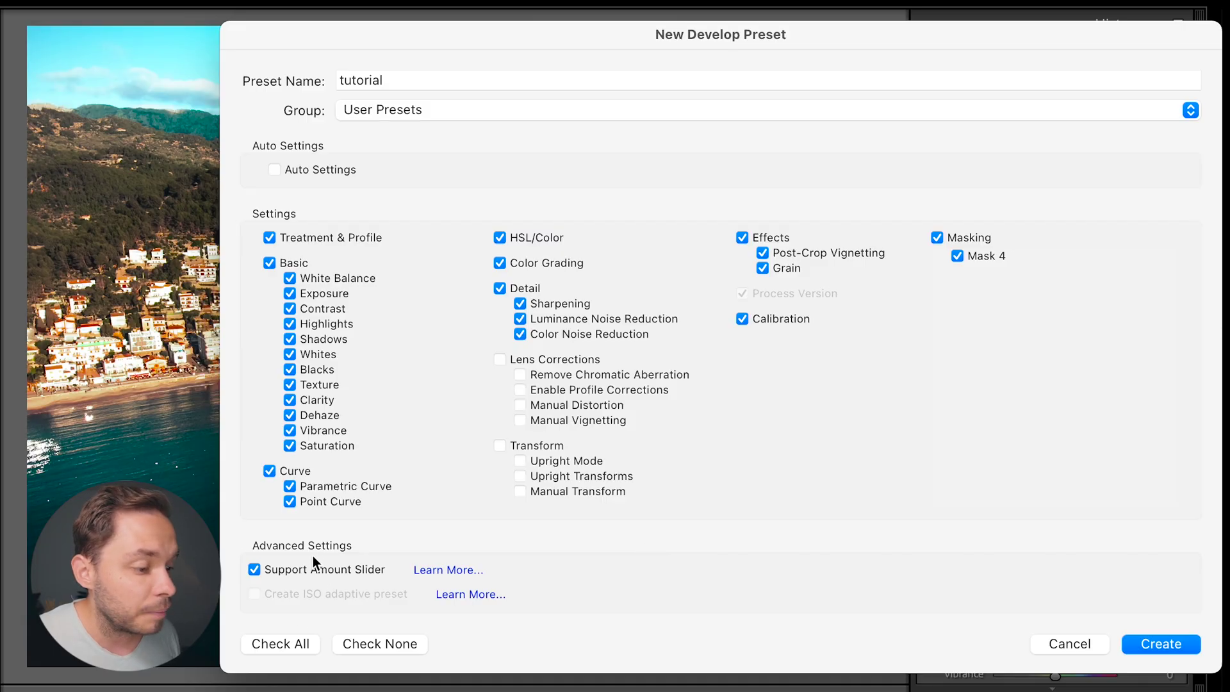
left_click(320, 570)
left_click(322, 570)
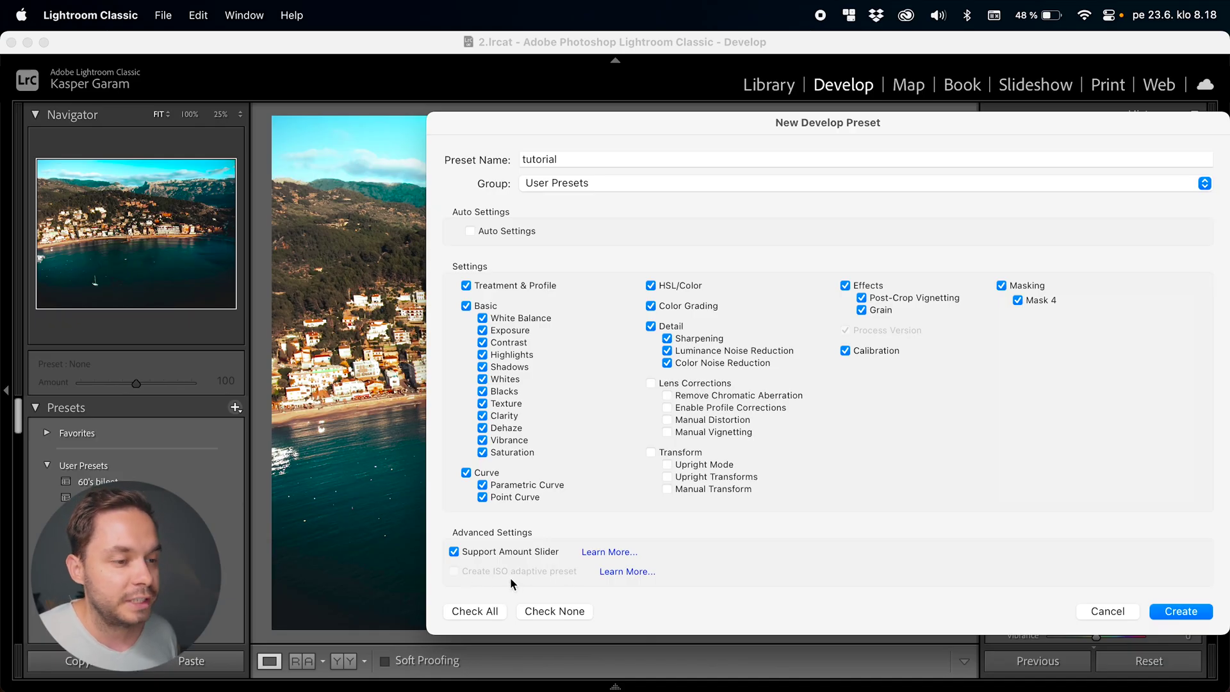
left_click(1108, 612)
Select the island, trees and coastal village photos together and create a develop preset from them with the default name and settings
key("g")
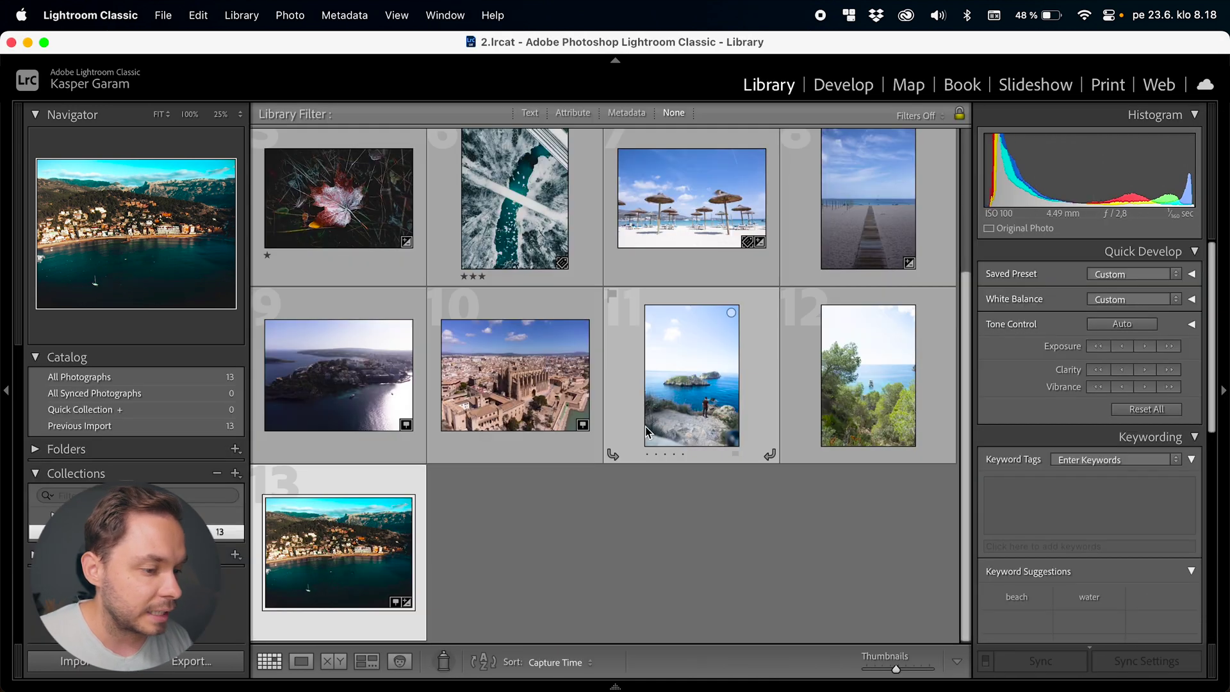
left_click(730, 389, "super")
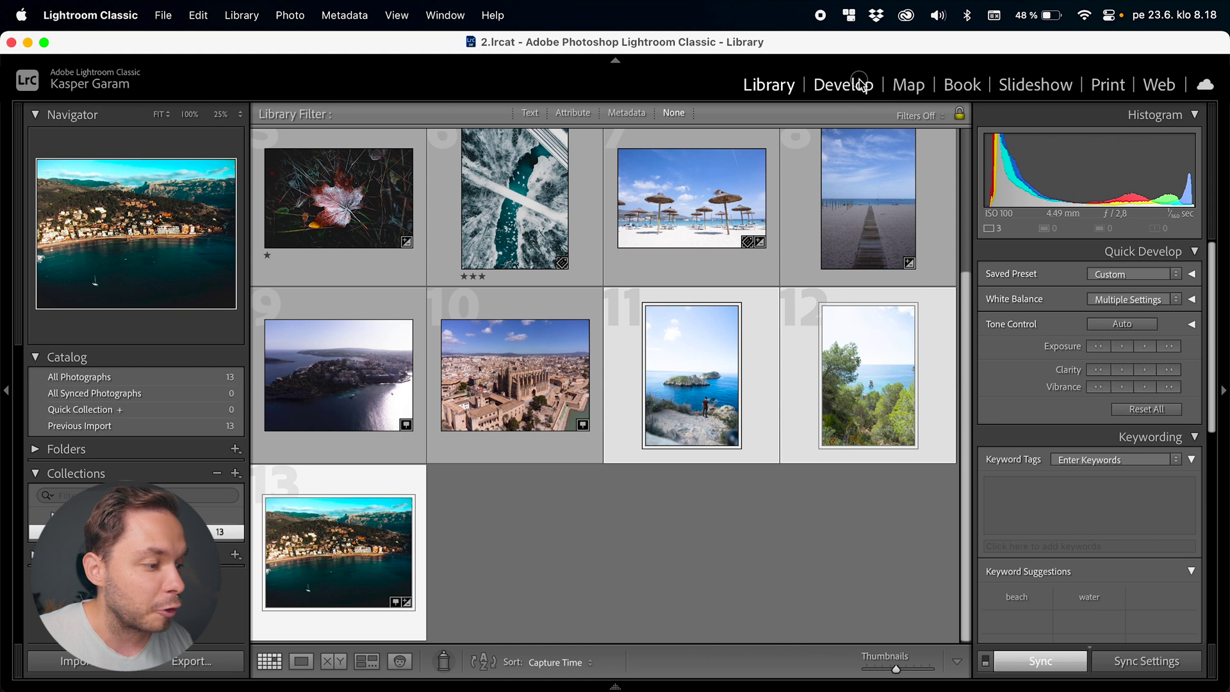
left_click(862, 84)
left_click(236, 408)
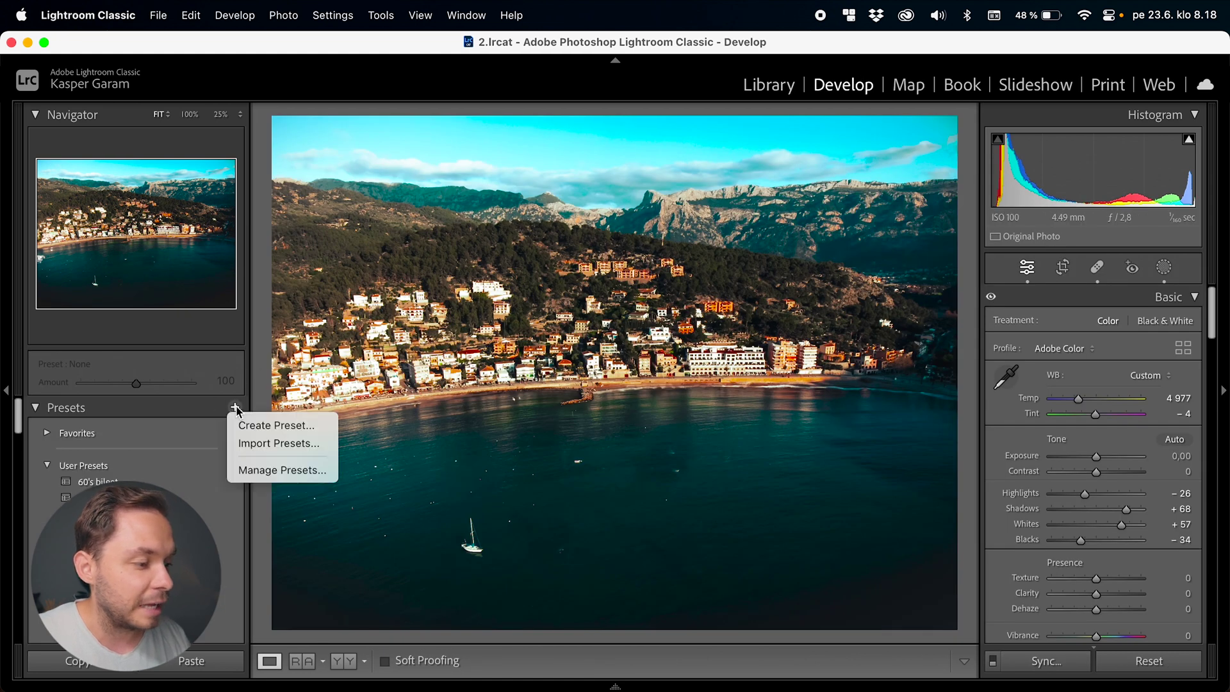
left_click(246, 424)
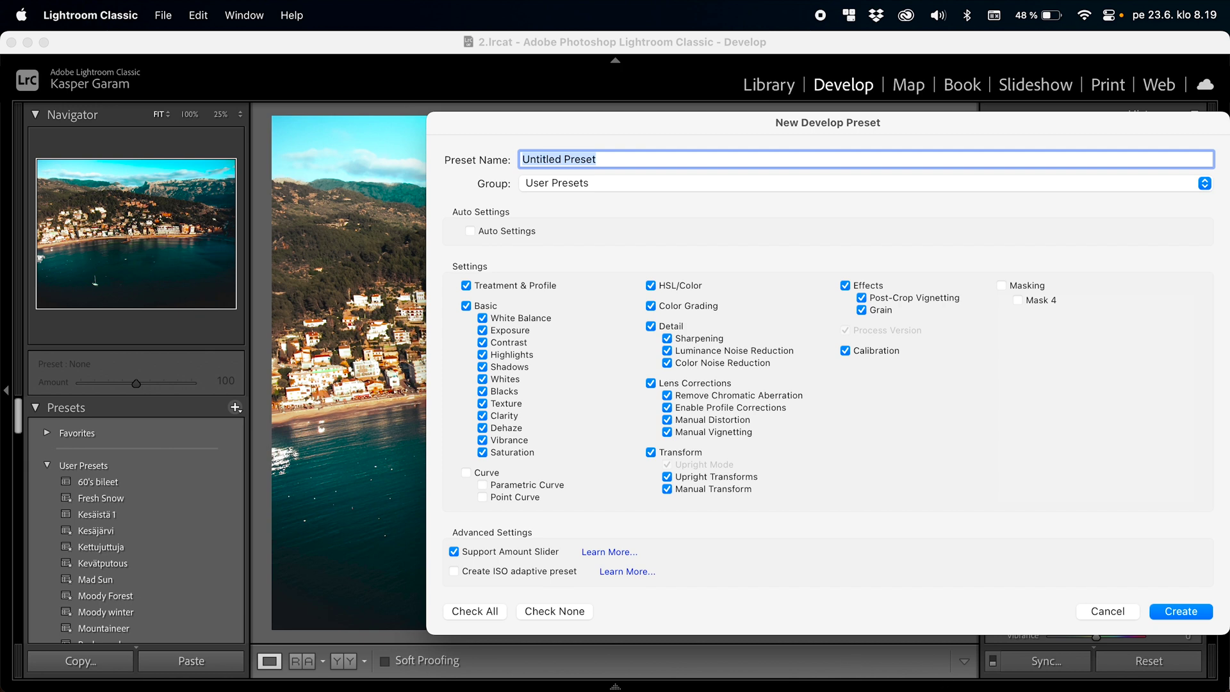
left_click(1191, 616)
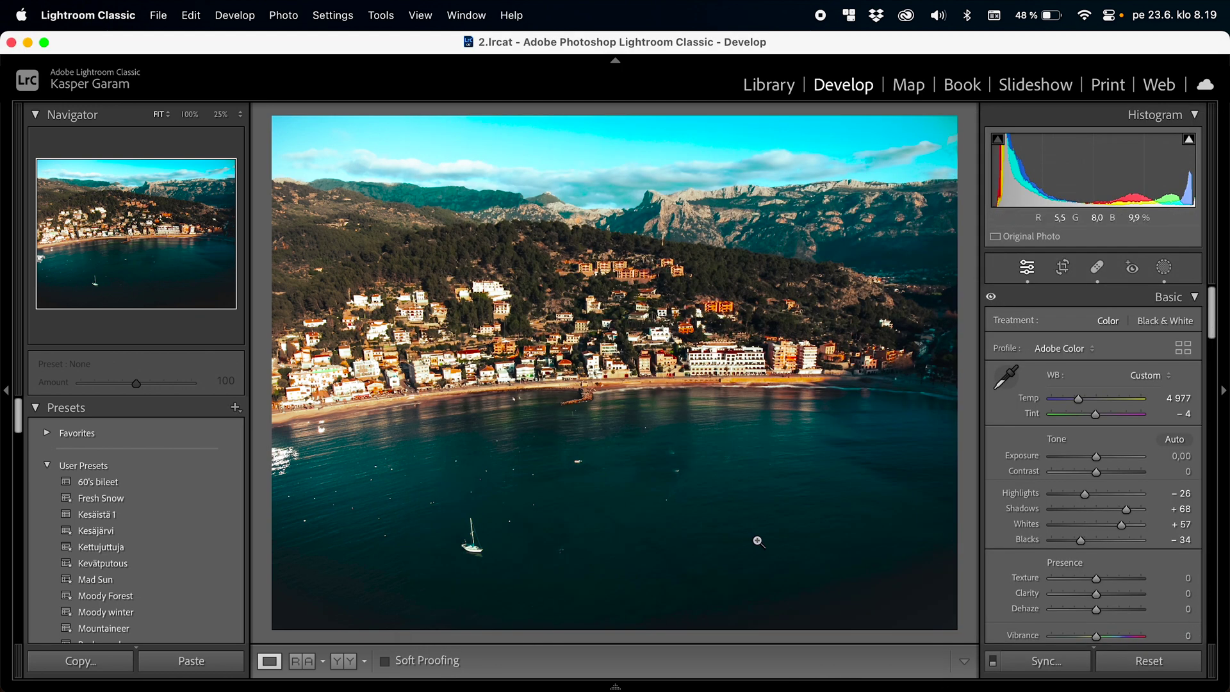
scroll(166, 503, "down", 5)
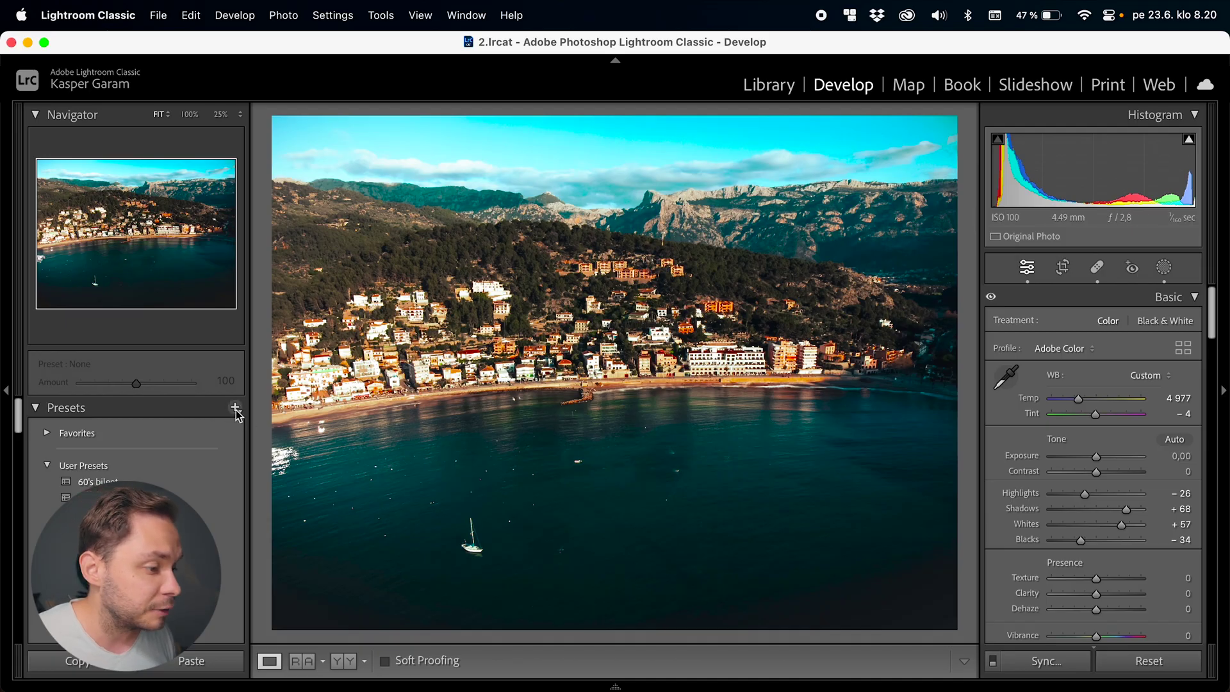
Start importing presets and browse the Downloads folder for preset files
left_click(236, 409)
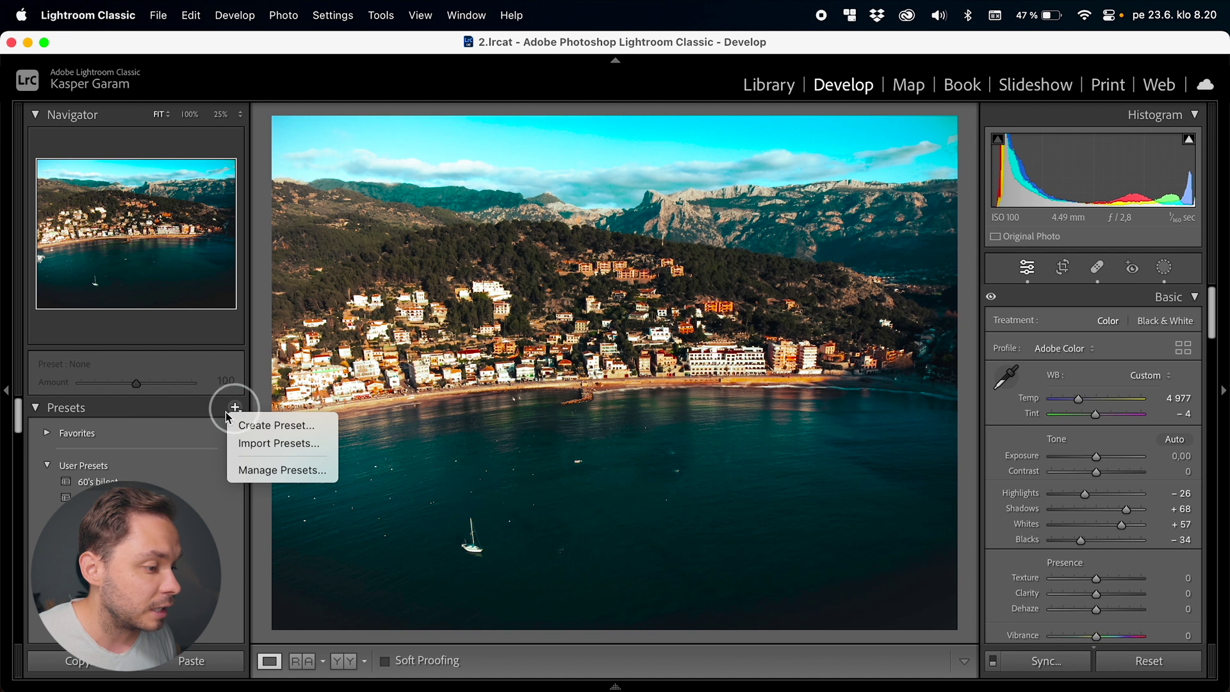
left_click(295, 451)
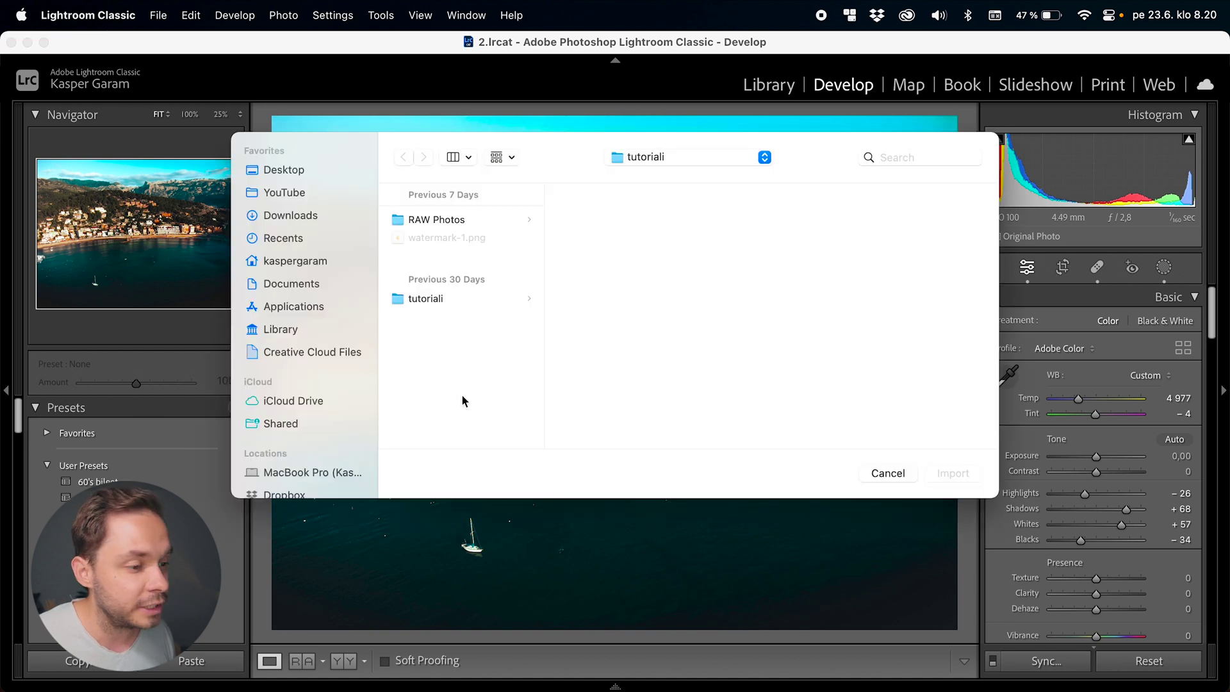
left_click(269, 214)
scroll(442, 274, "down", 10)
scroll(442, 273, "up", 10)
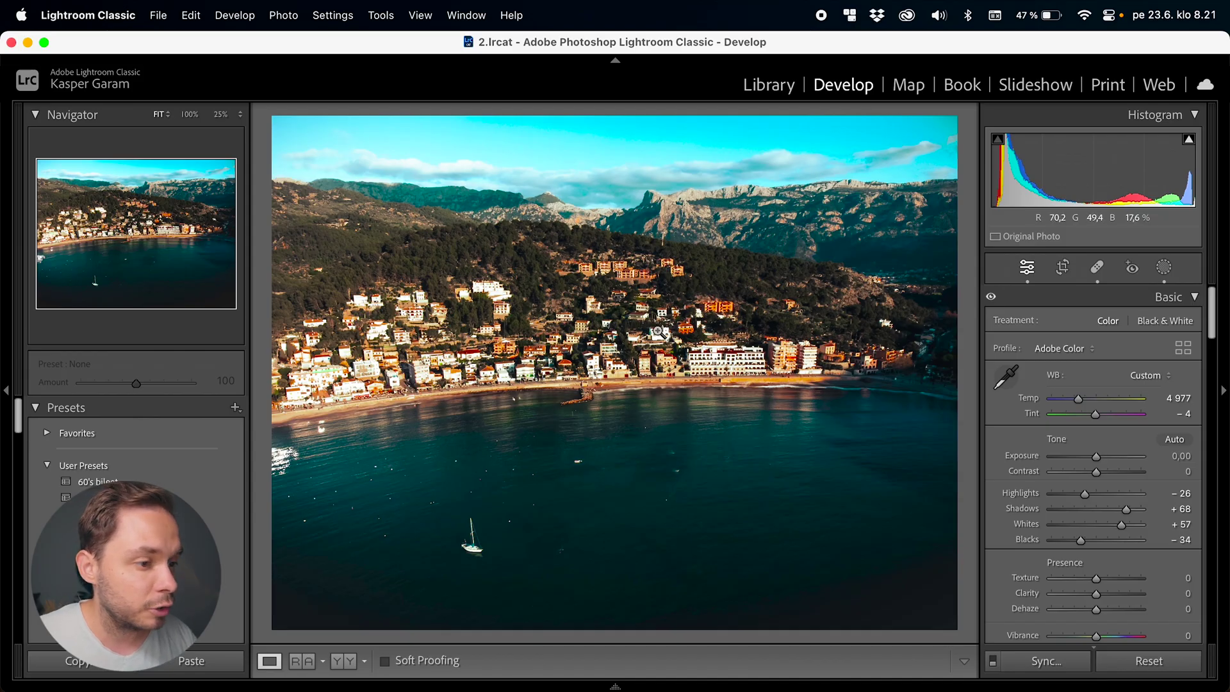
Return to the Library grid, select only the coastal village photo and open it in the Develop module
key("g")
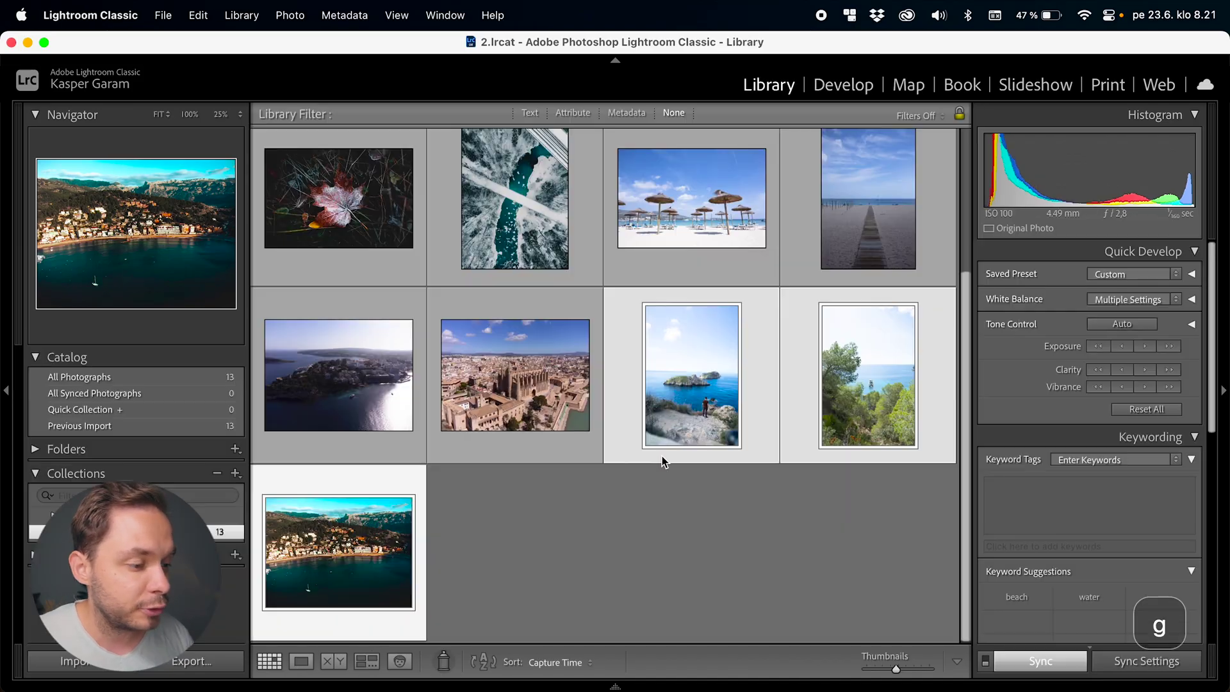
left_click(556, 506)
left_click(289, 596)
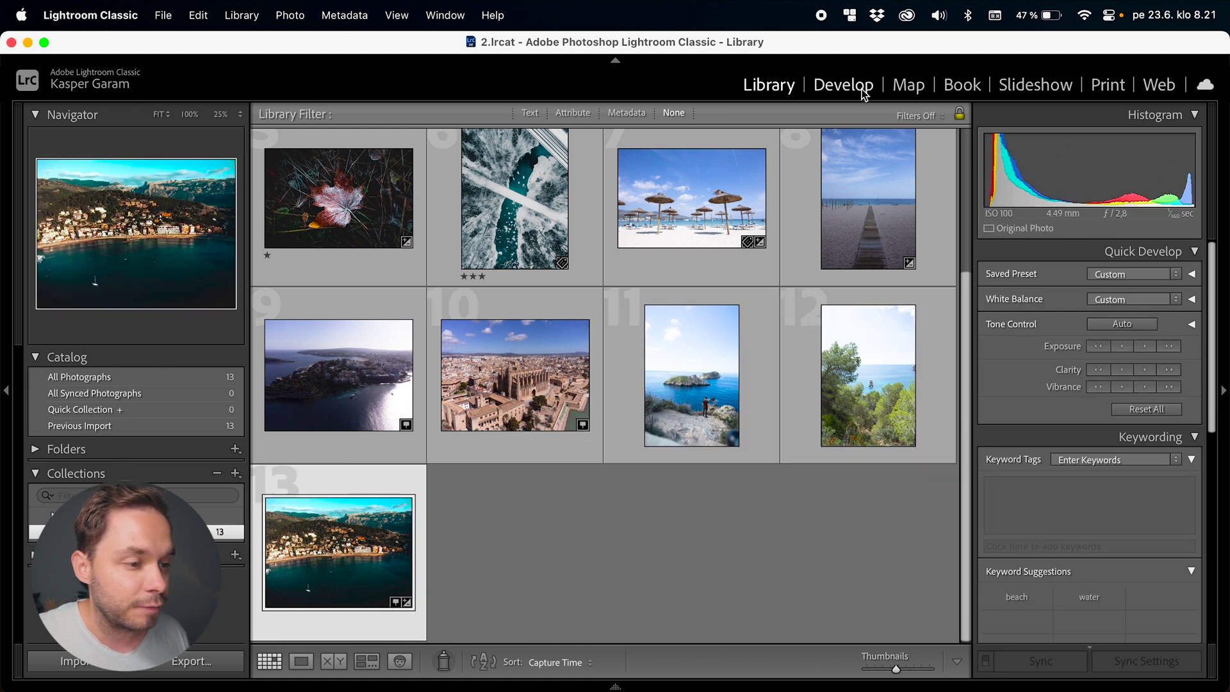
left_click(859, 85)
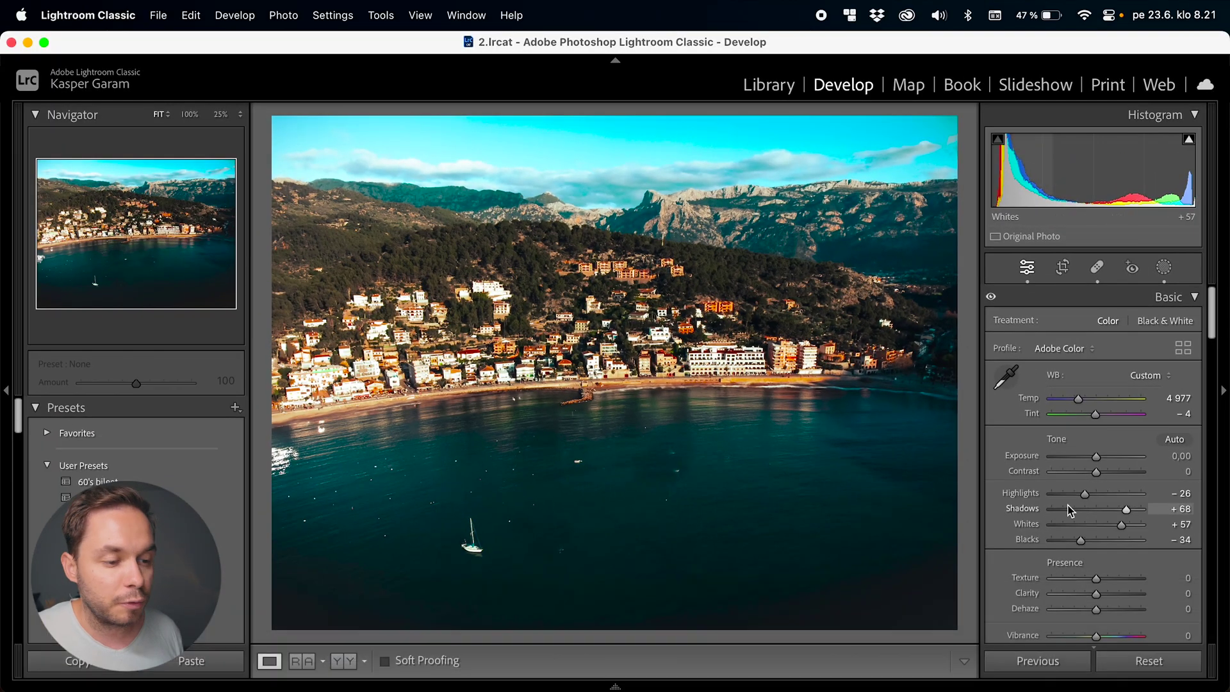
Reset all edits on the coastal village photo and undo the reset
left_click(1147, 661)
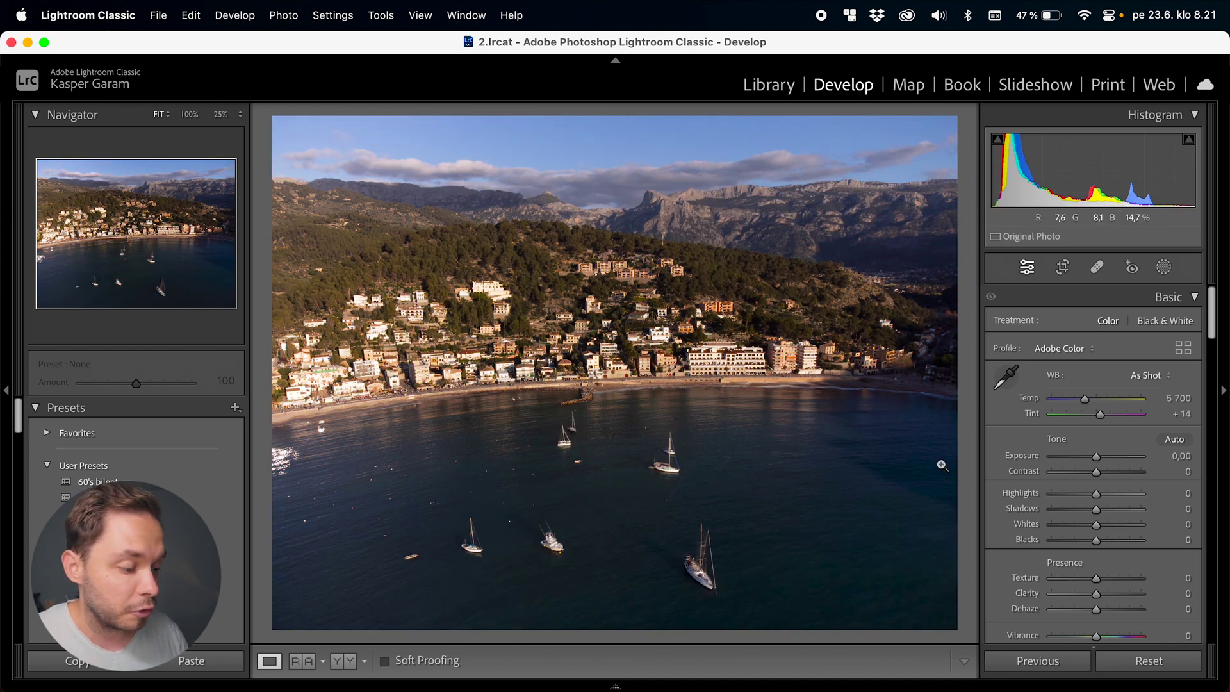
key("super+z")
Switch to the aerial cathedral photo DJI_0020.DNG and apply the previous photo's develop settings to it
left_click(615, 685)
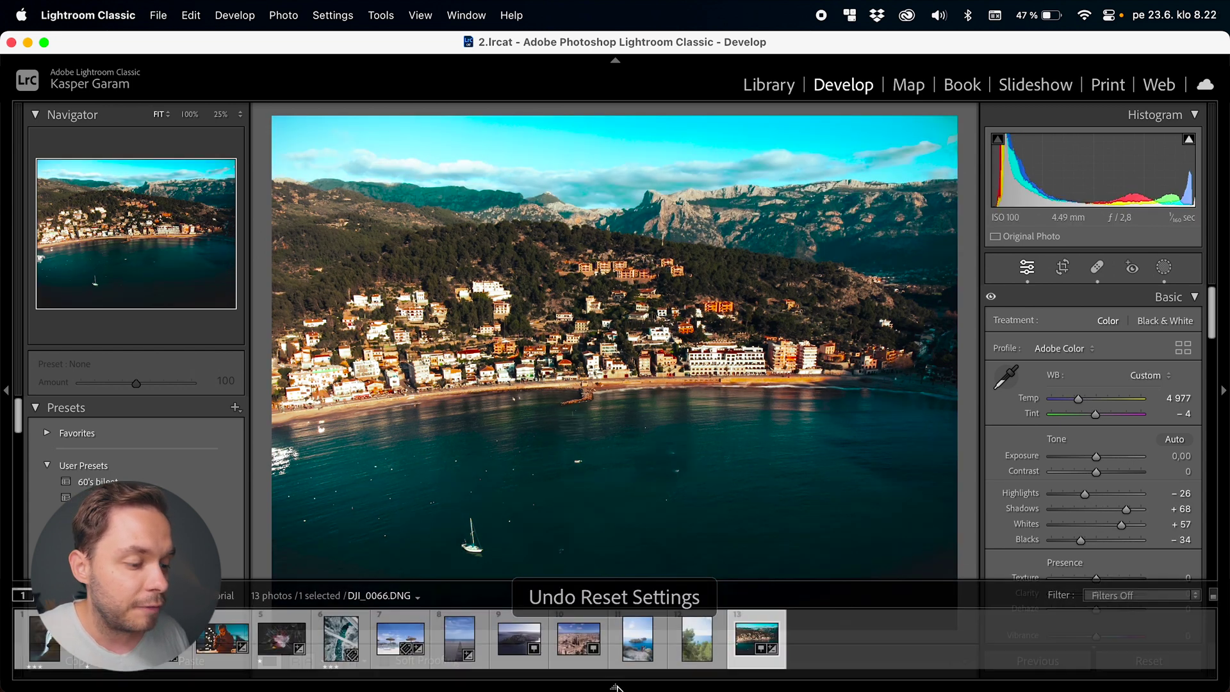
left_click(572, 647)
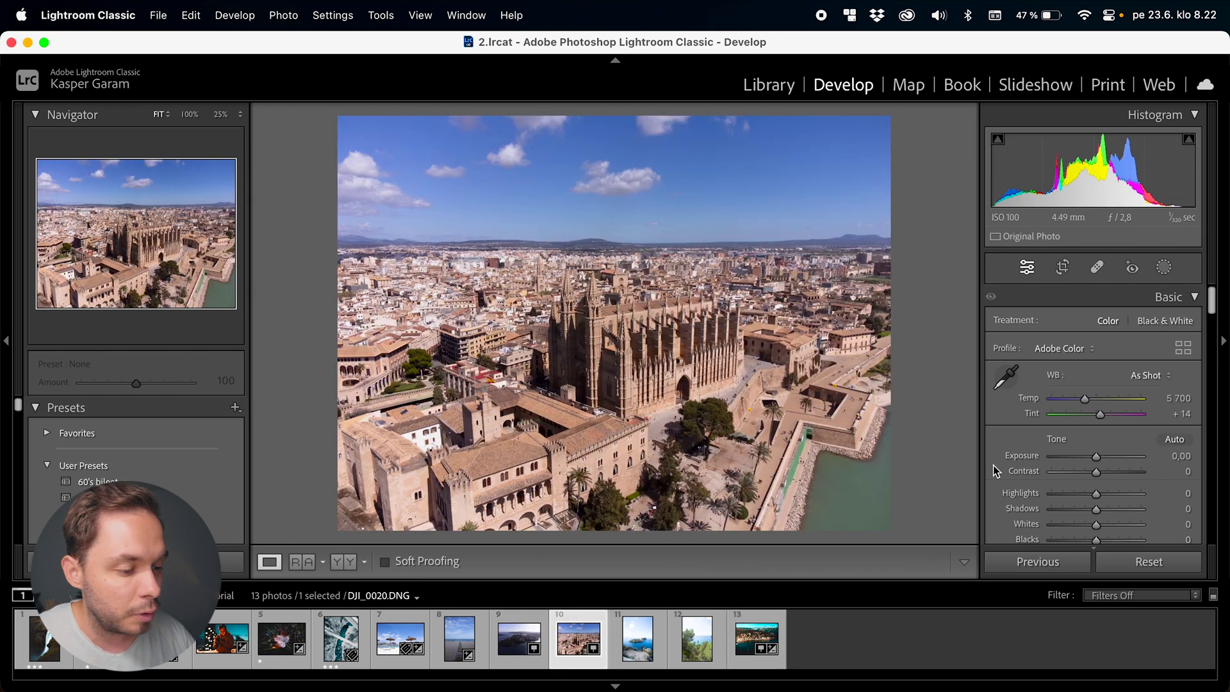
left_click(613, 685)
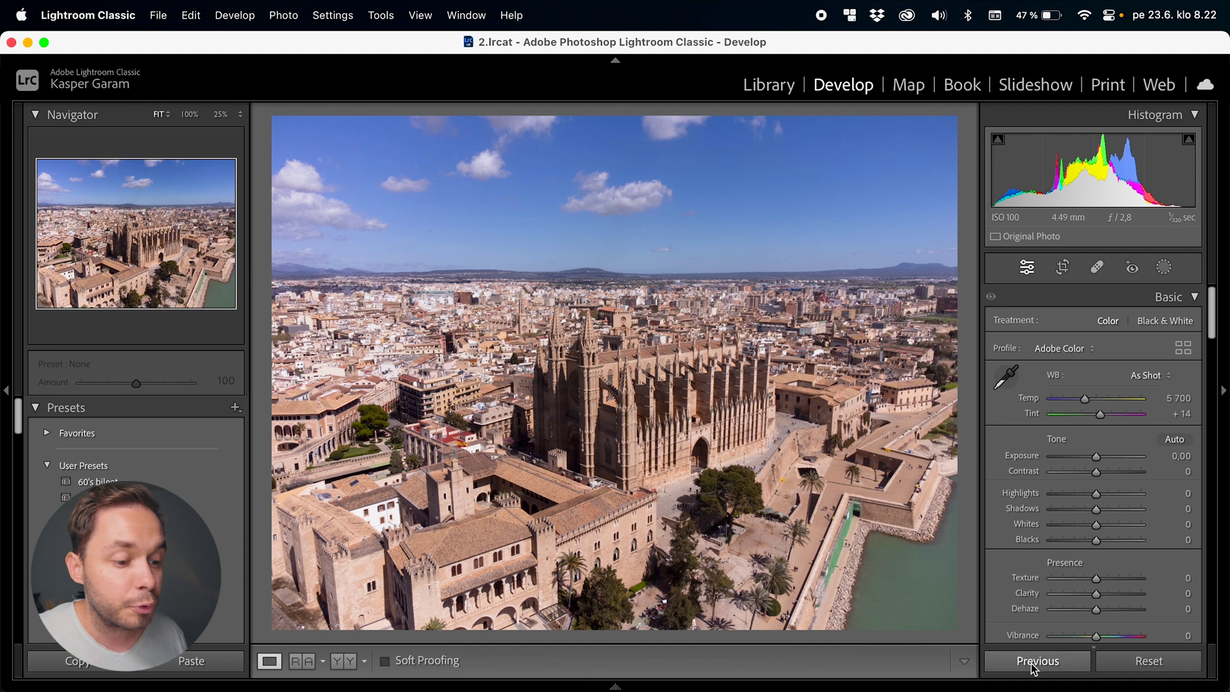
left_click(1051, 669)
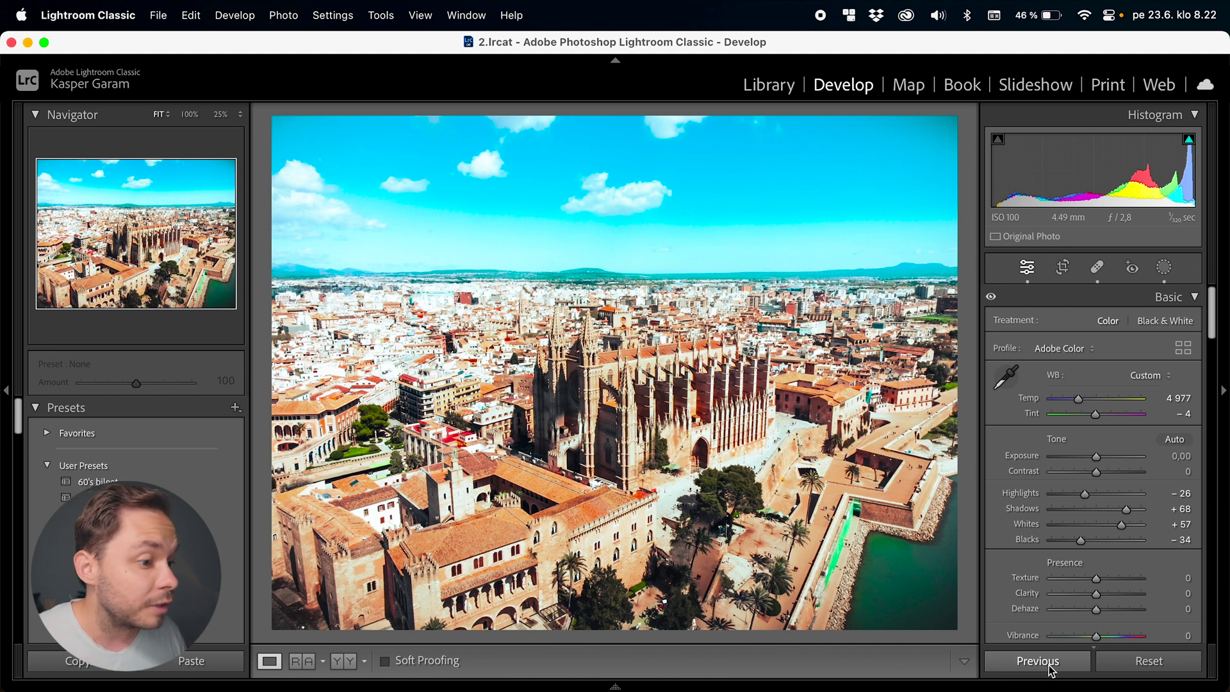
Lower the cathedral photo's exposure to -0,60
key("Down")
key("Down")
key("Down")
key("Down")
key("Down")
key("Down")
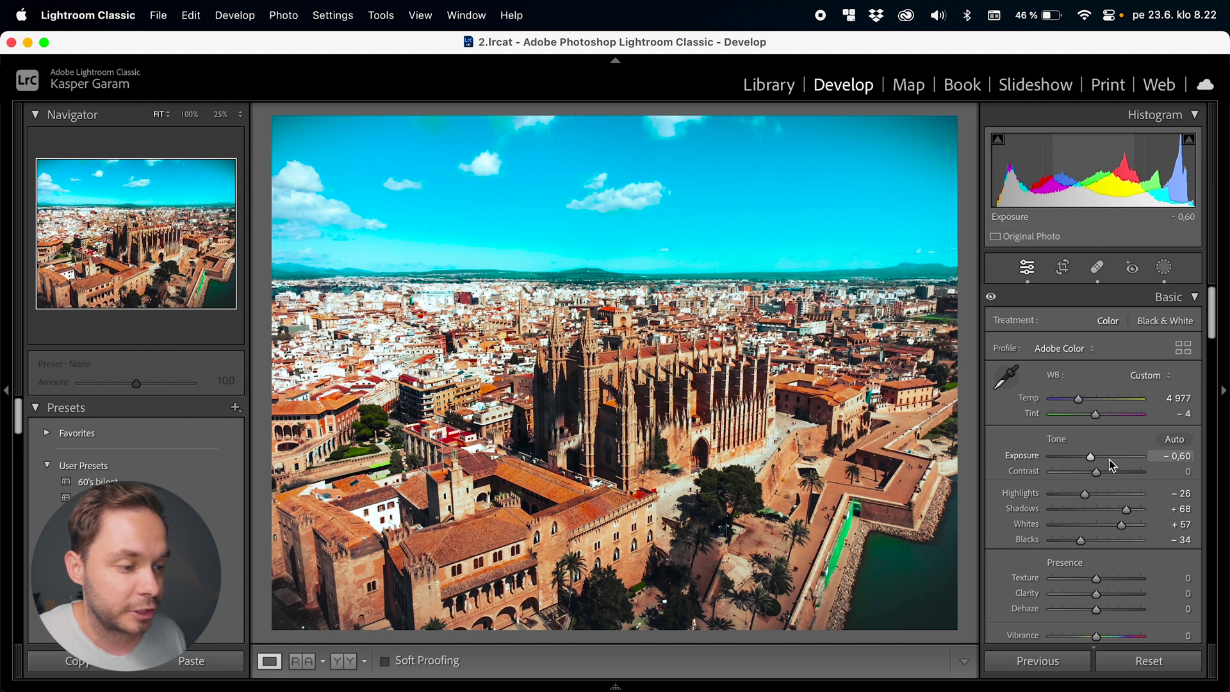
key("Up")
key("Up")
key("Down")
key("Down")
key("Up")
key("Down")
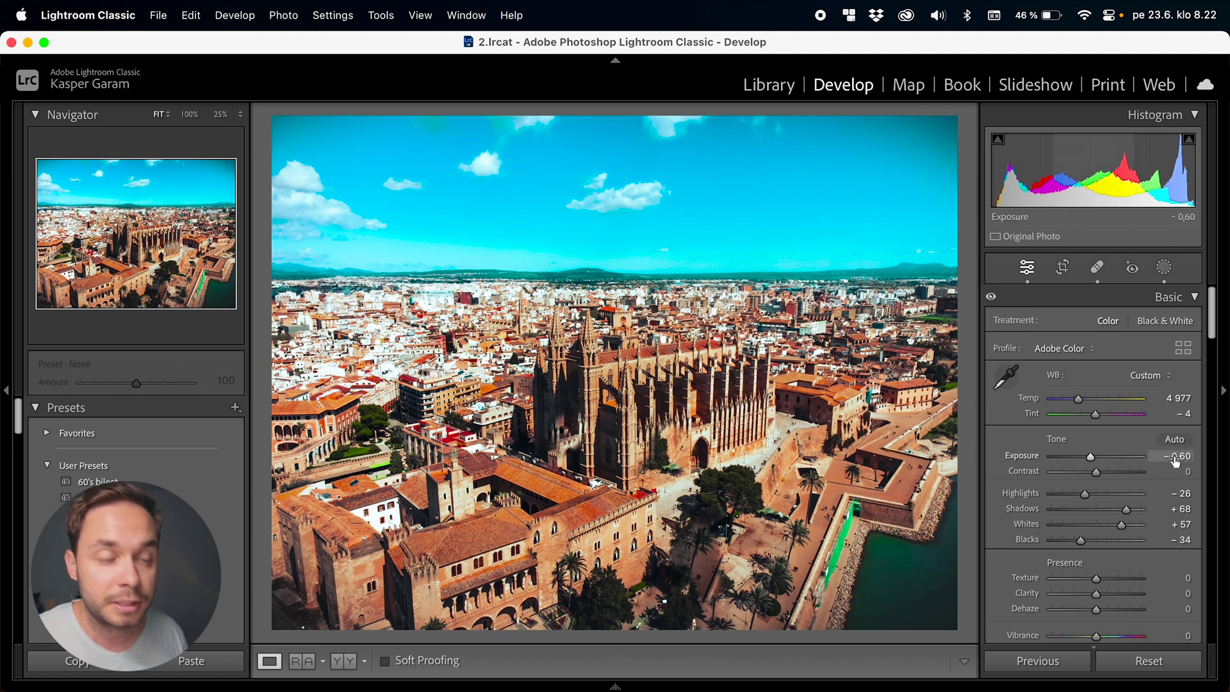
Switch to the unedited aerial peninsula photo and apply the previous photo's develop settings to it
key("Left")
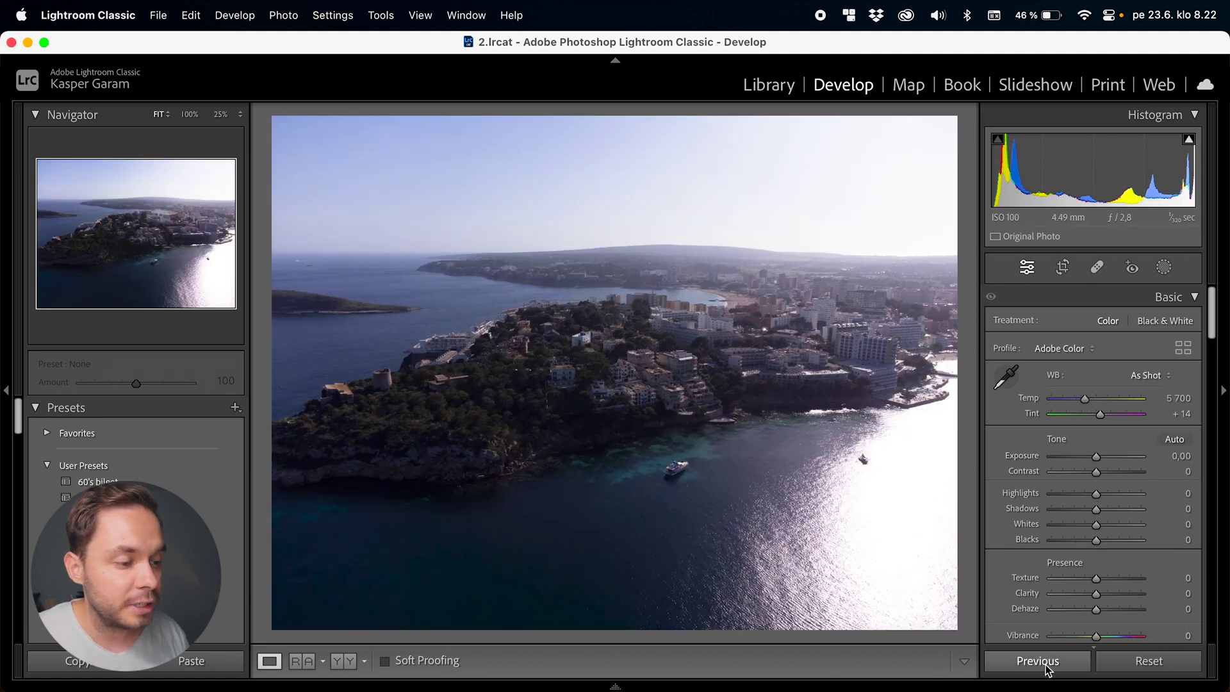
left_click(1046, 666)
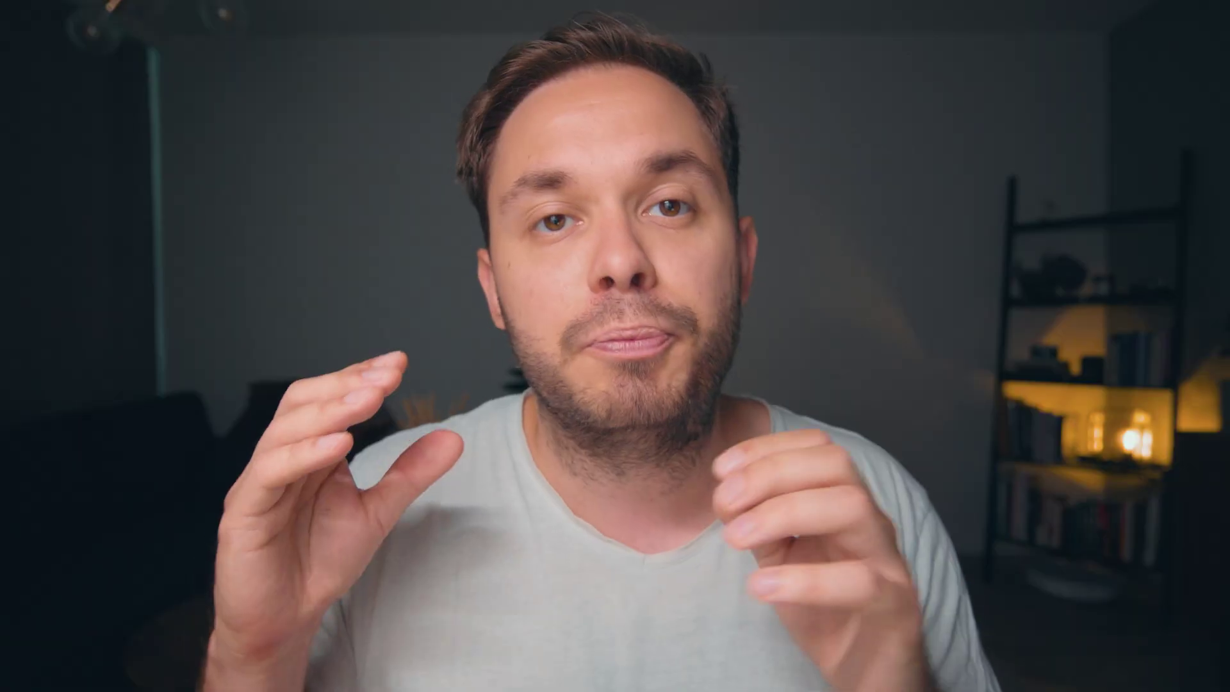
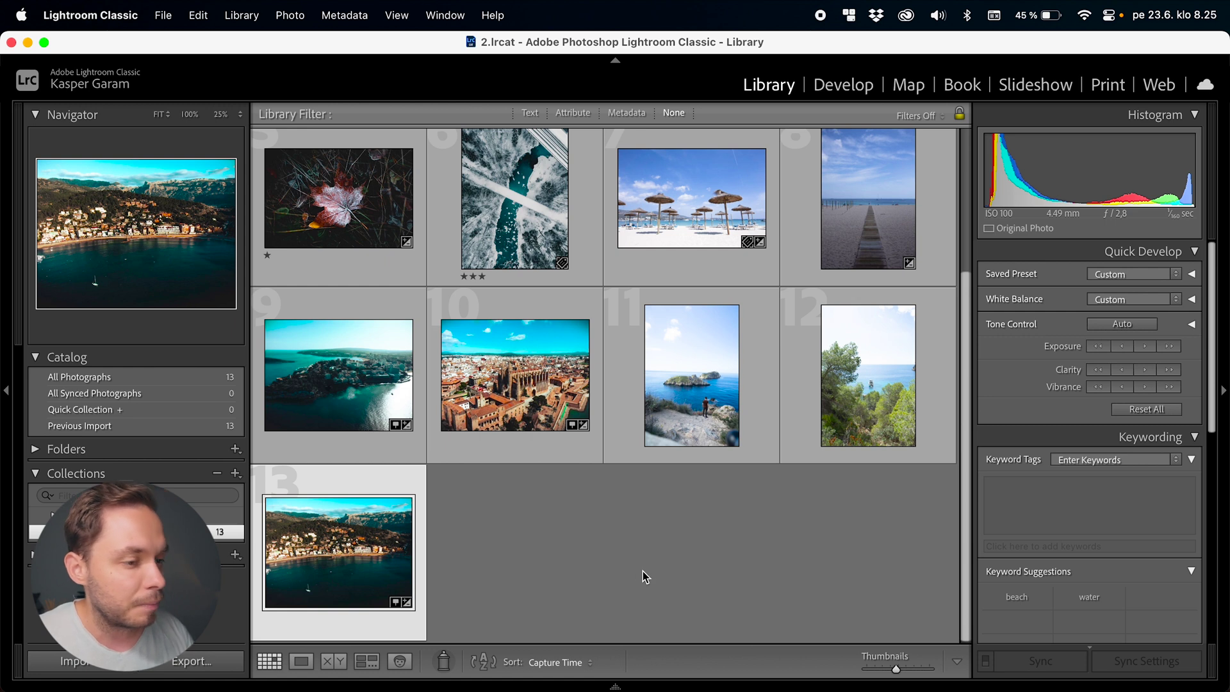
Keep the coastal village photo as the source and add the forest, island, beach umbrella and boardwalk photos to the selection
left_click(861, 402, "super")
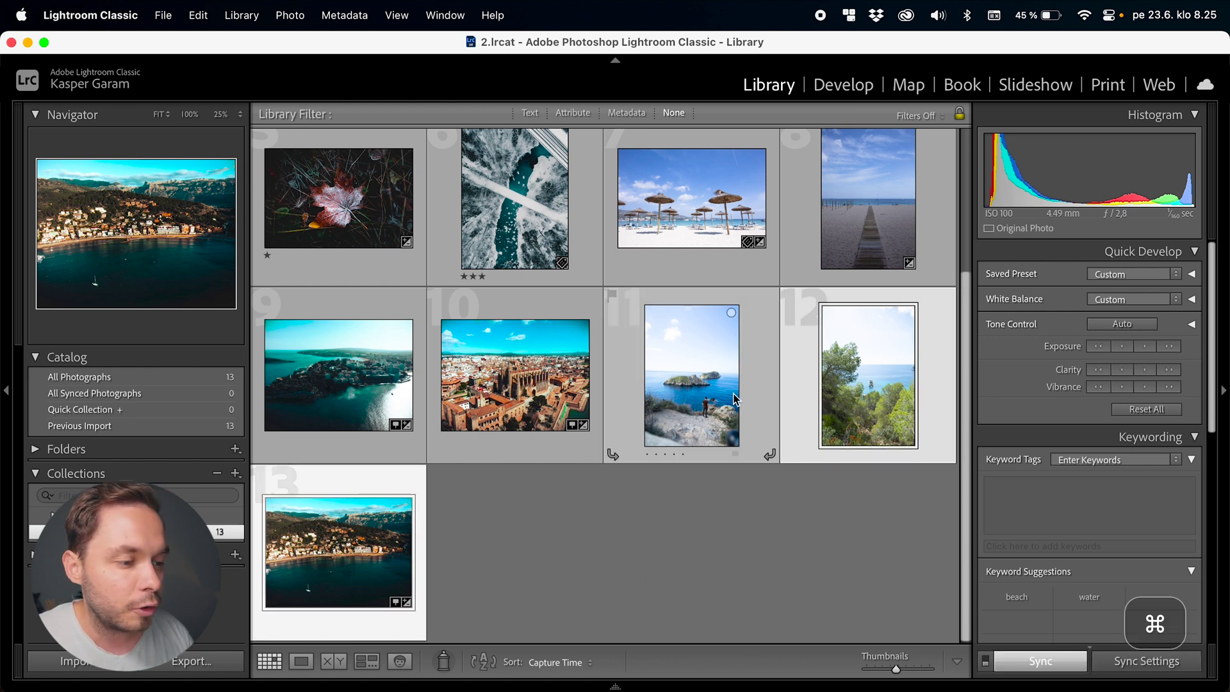
left_click(735, 399, "super")
scroll(734, 384, "up", 2)
left_click(692, 320, "super")
left_click(868, 327, "super")
scroll(833, 397, "down", 2)
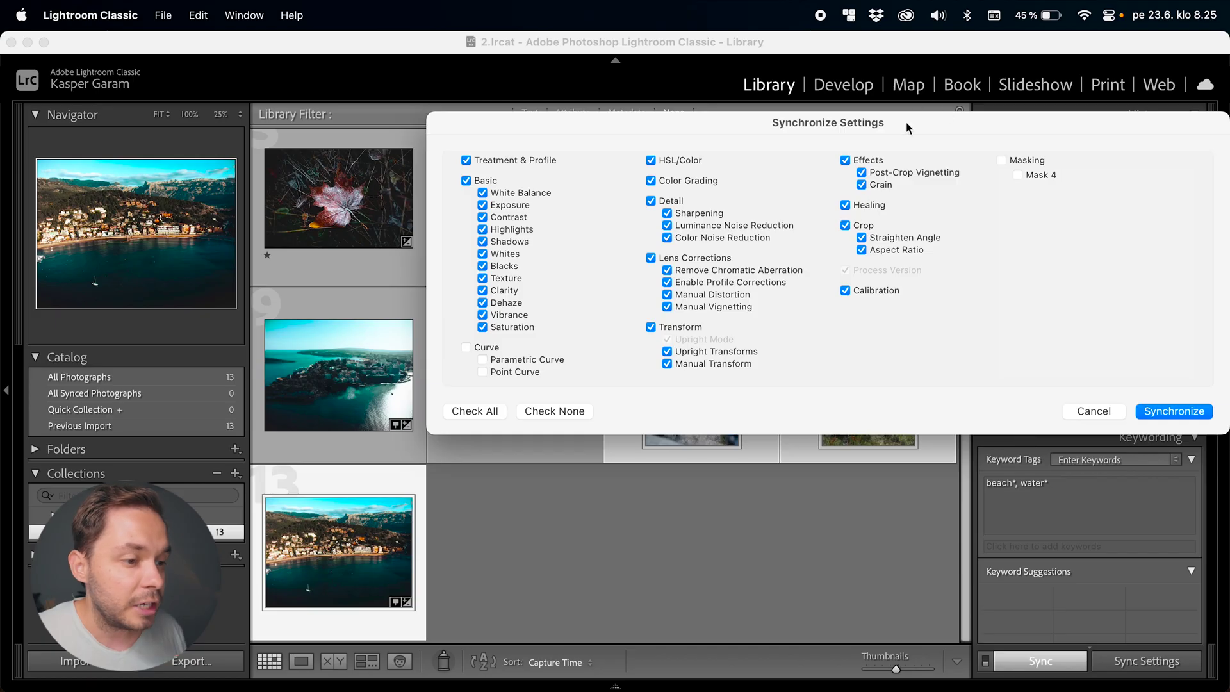
Synchronize the village photo's settings including Curve and Mask 4, without Lens Corrections, Transform, Healing or Crop, and deselect the photos
left_click_drag(906, 121, 740, 201)
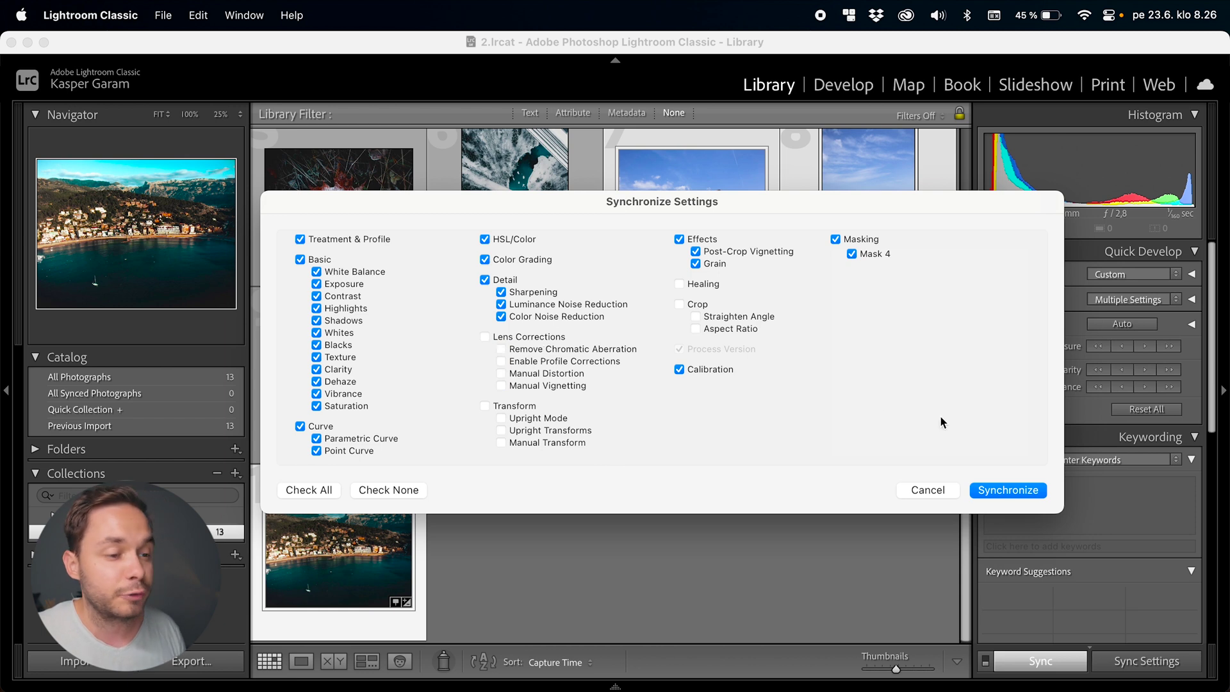
left_click(1014, 497)
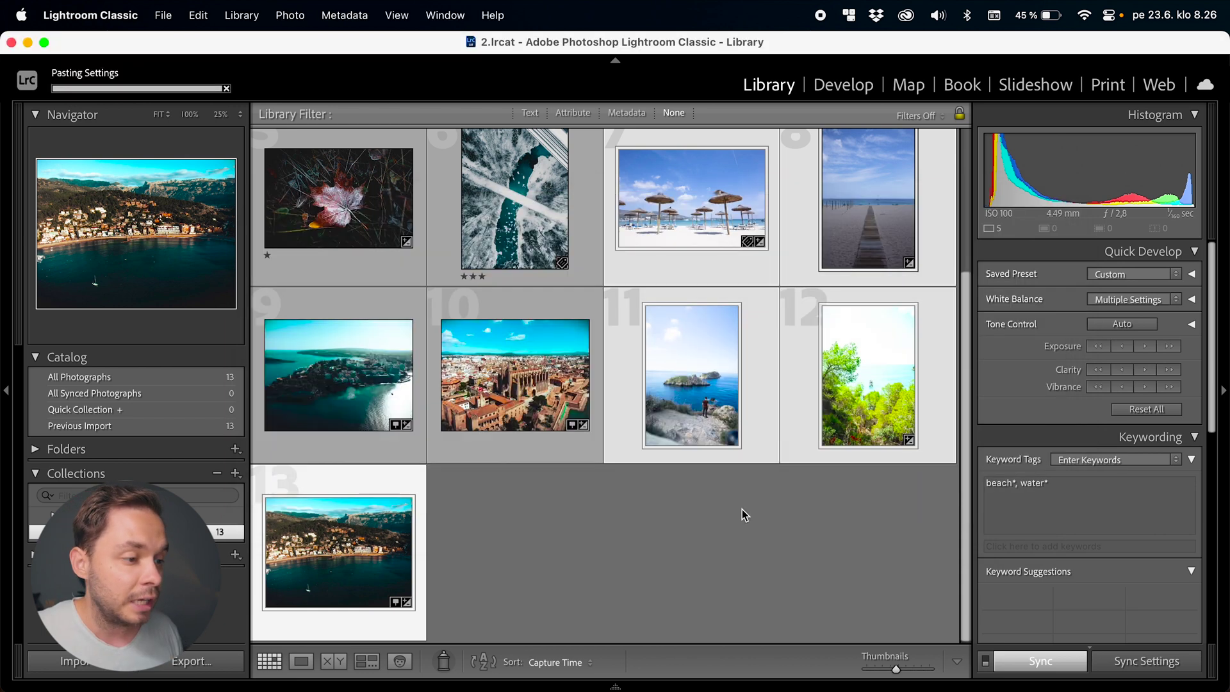
left_click(652, 562)
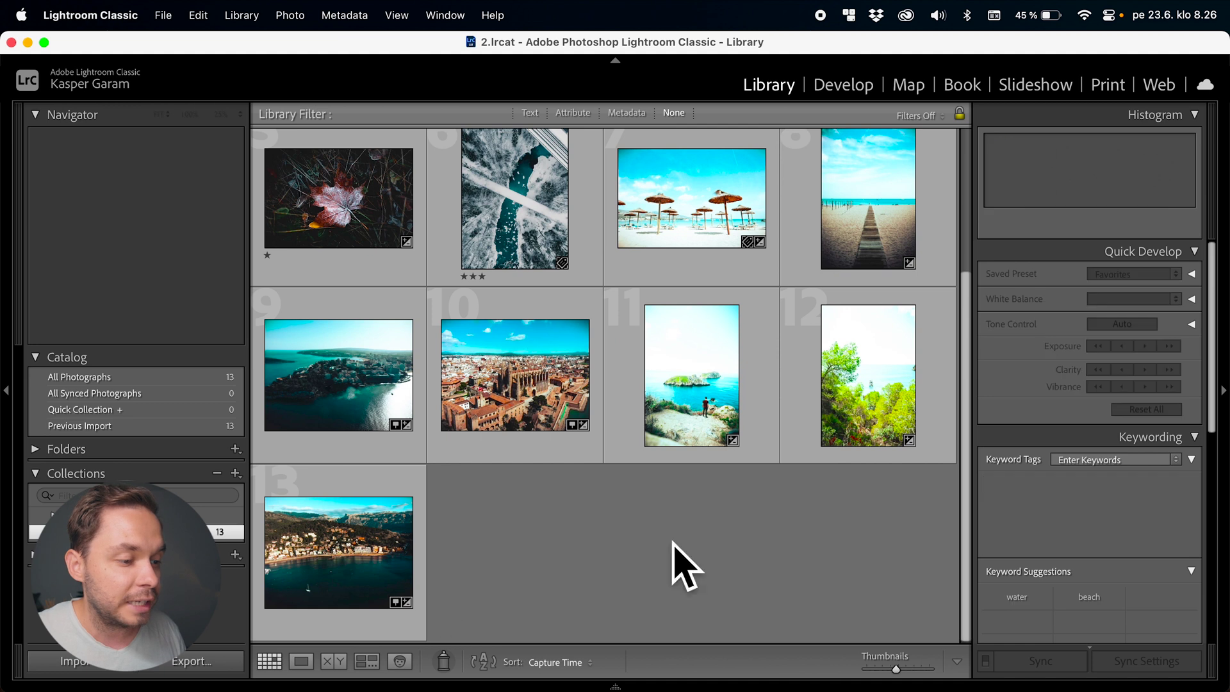
Open the beach umbrella photo in the Develop module and lower its exposure
scroll(788, 494, "up", 2)
left_click(652, 261)
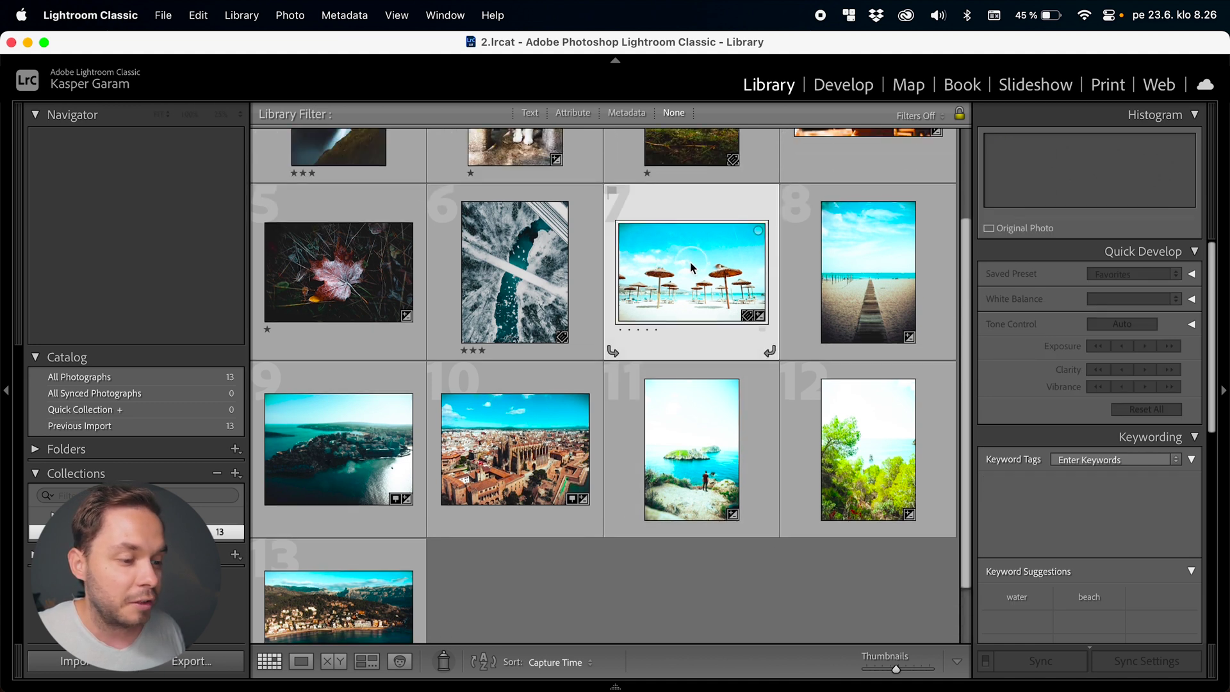
left_click(844, 86)
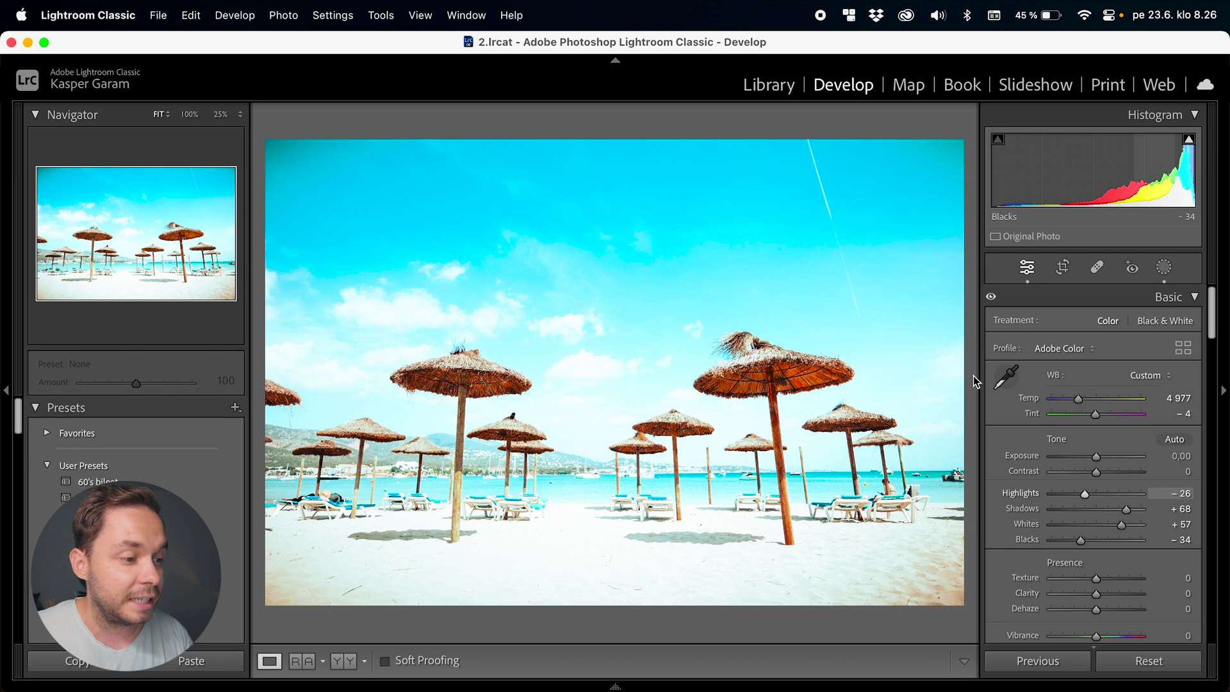
scroll(1092, 477, "down", 2)
key("Down")
key("Down")
key("Down")
key("Down")
key("Down")
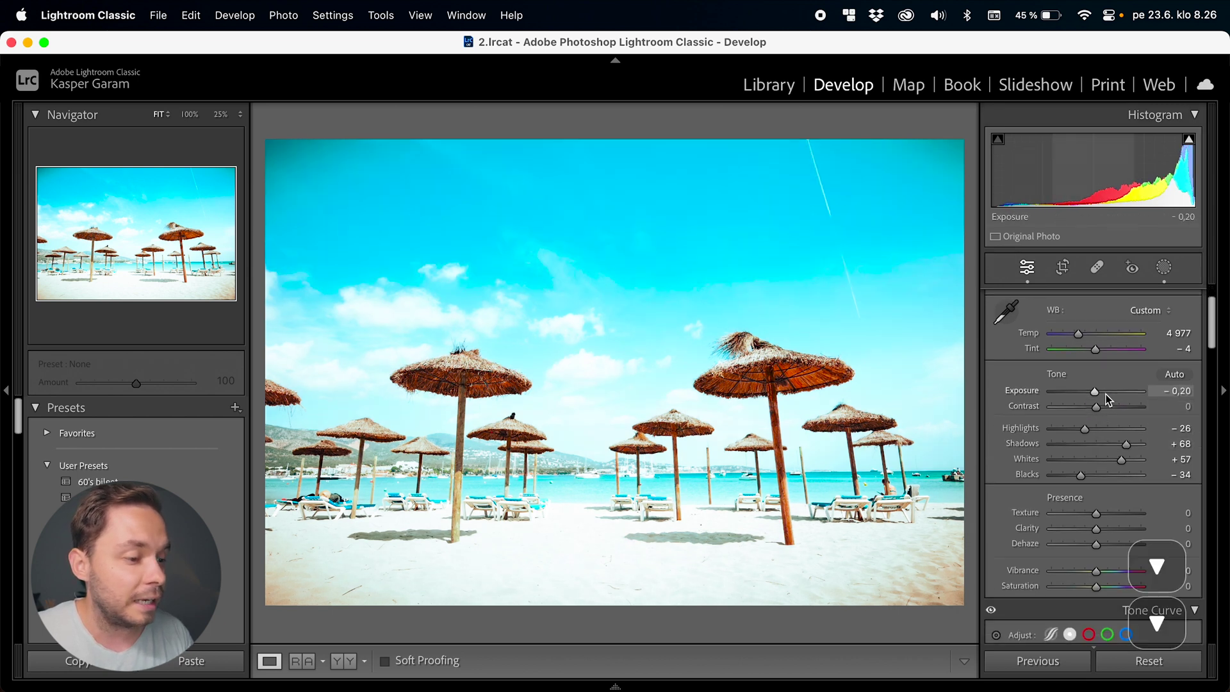
key("Down")
key("Down")
Advance past the boardwalk photo to the aerial peninsula photo, lower its exposure to -0,70 and adjust its color temperature
key("Right")
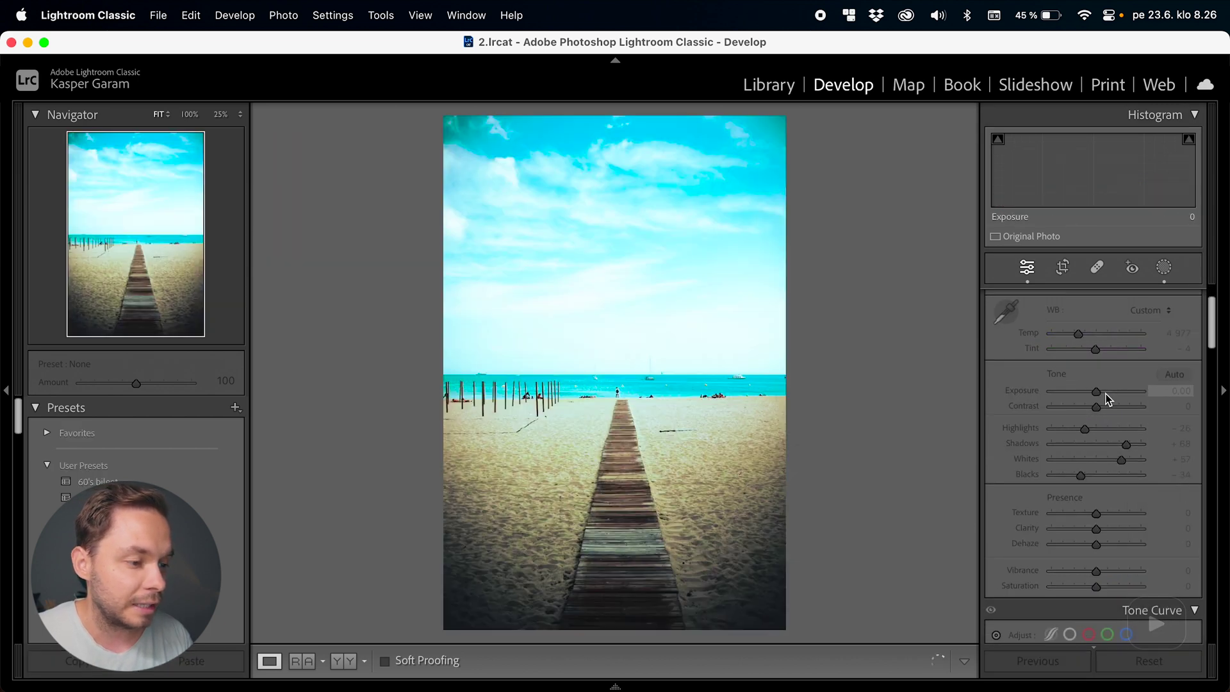
key("Right")
key("Down")
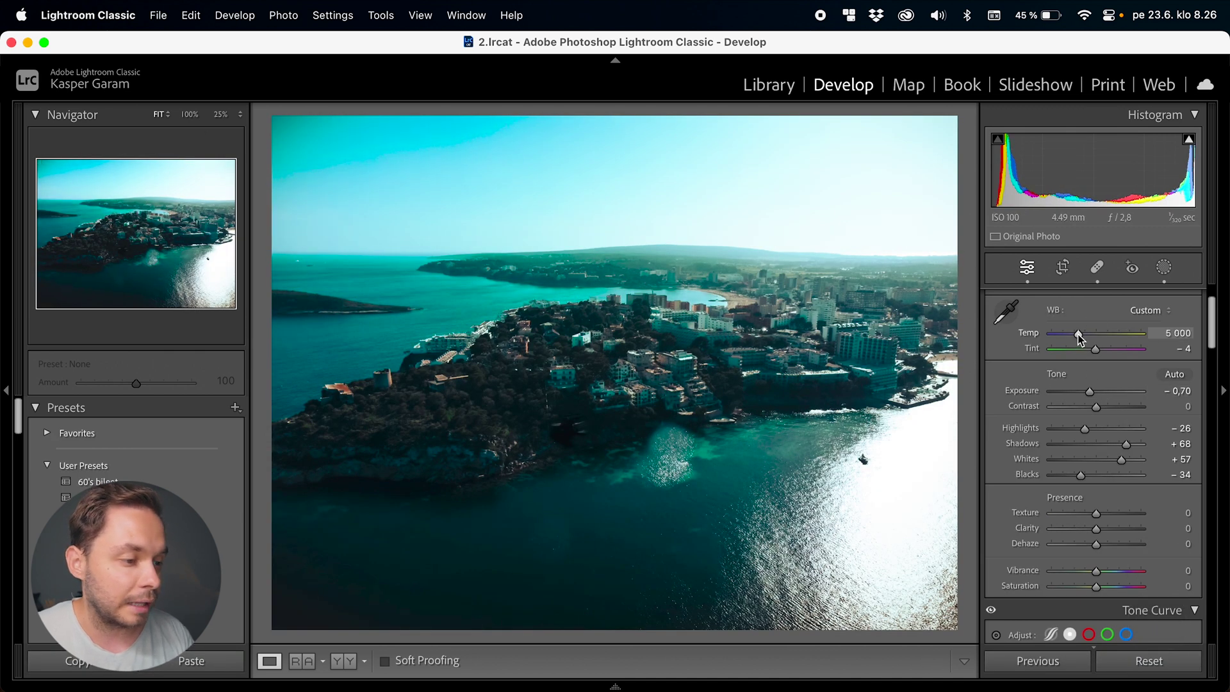
left_click_drag(1076, 338, 1079, 334)
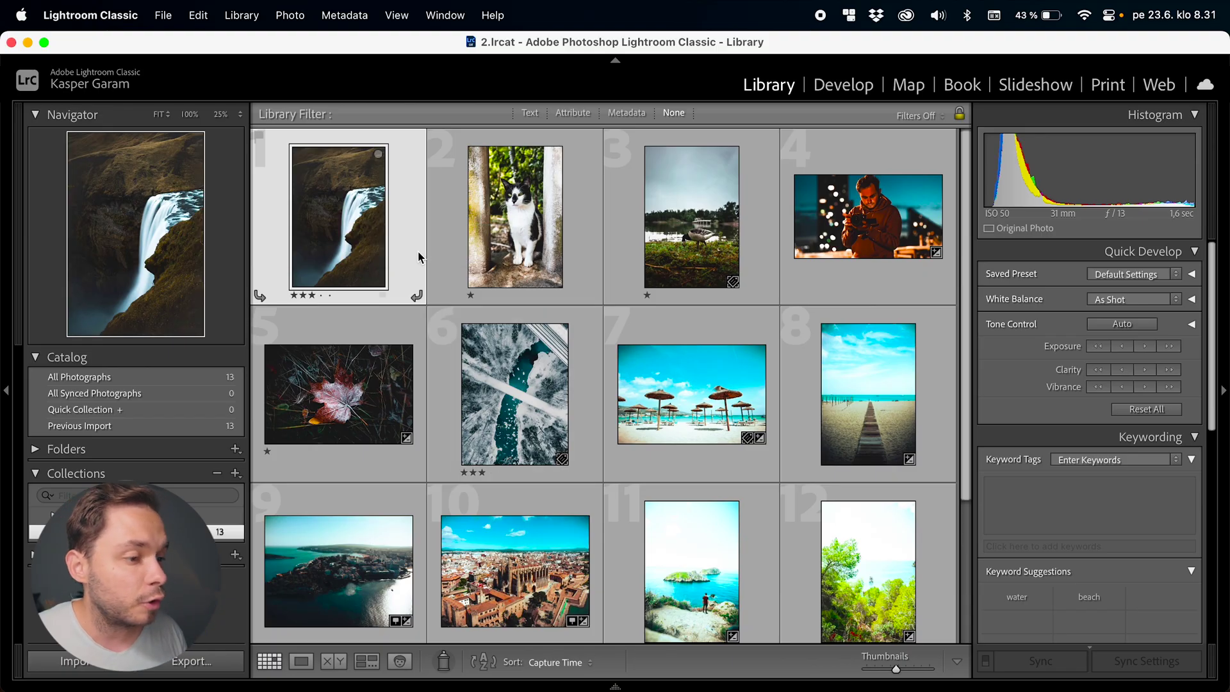
Open the waterfall, cat and goose photos together in Develop and toggle between Sync and Auto Sync, leaving Auto Sync enabled
left_click(665, 209, "shift")
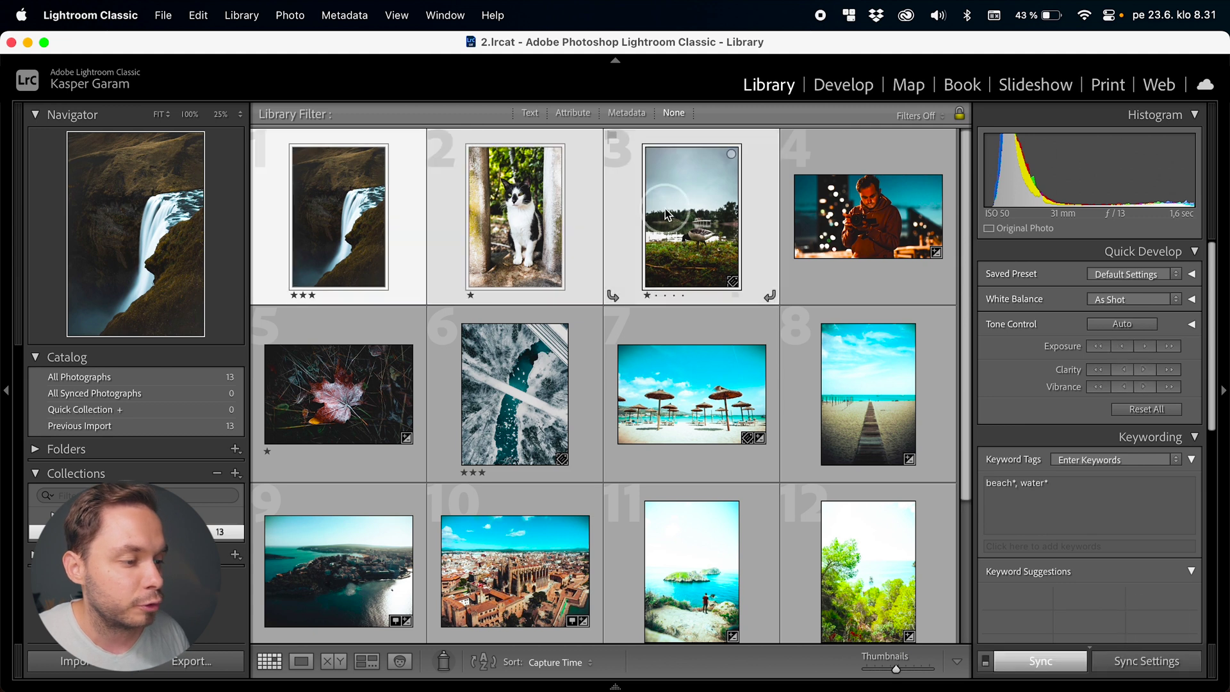
left_click(834, 89)
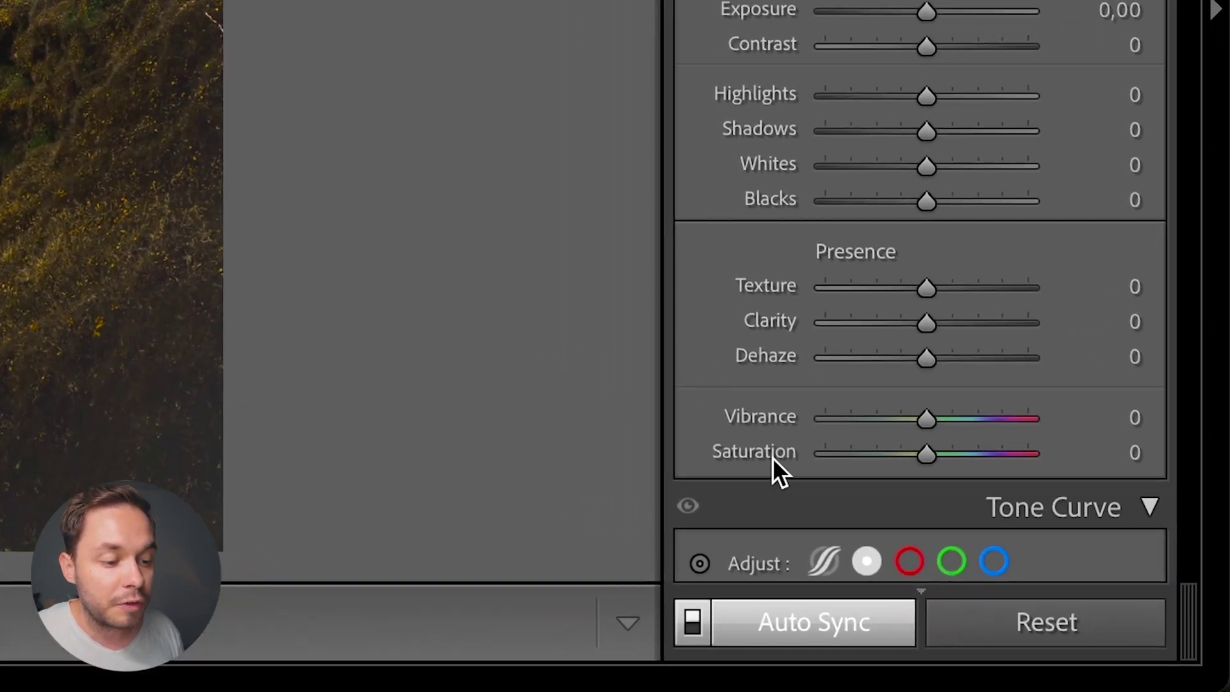
left_click(692, 622)
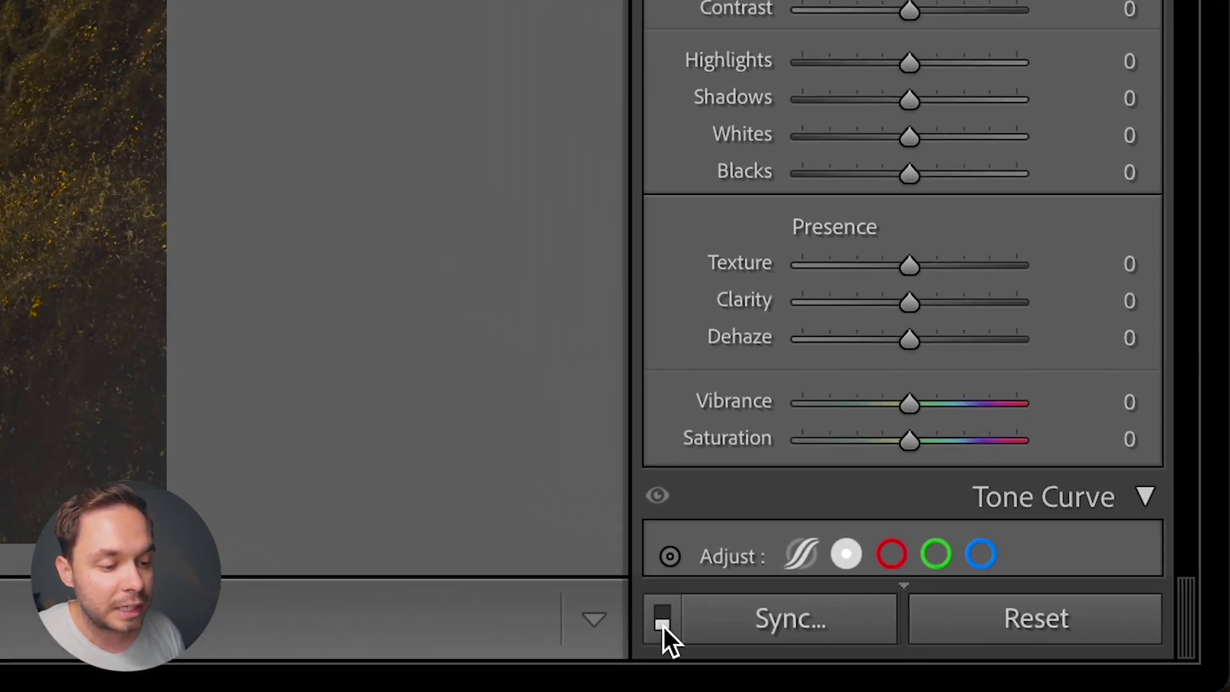
left_click(663, 622)
left_click(664, 619)
left_click(663, 621)
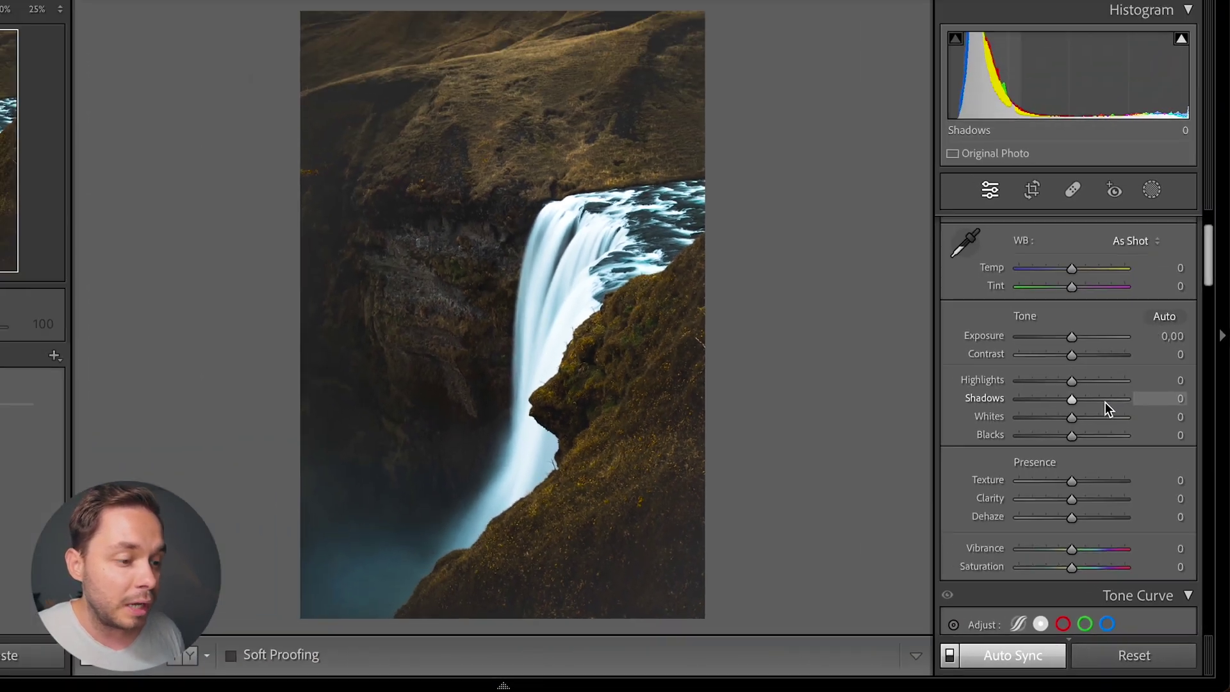
With Auto Sync on, set Shadows to +81, Whites to +63, Temp to +38 and Exposure to -1,60 for the three photos
left_click_drag(1011, 286, 1071, 285)
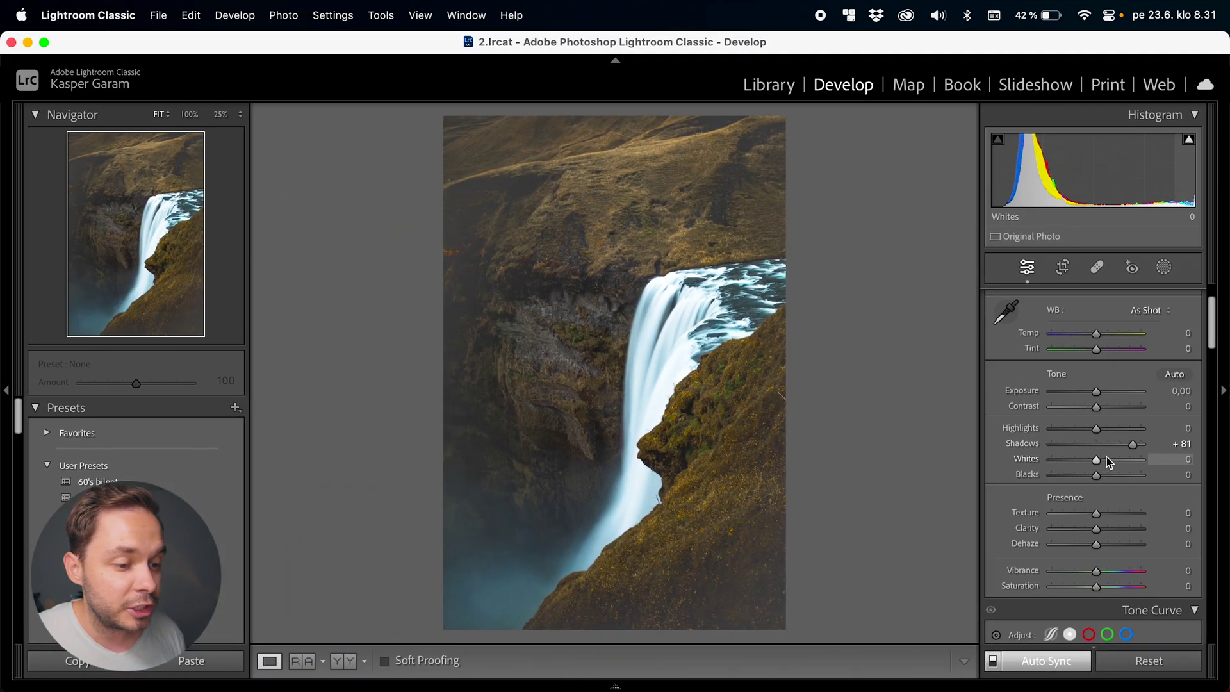
left_click_drag(1123, 462, 1125, 460)
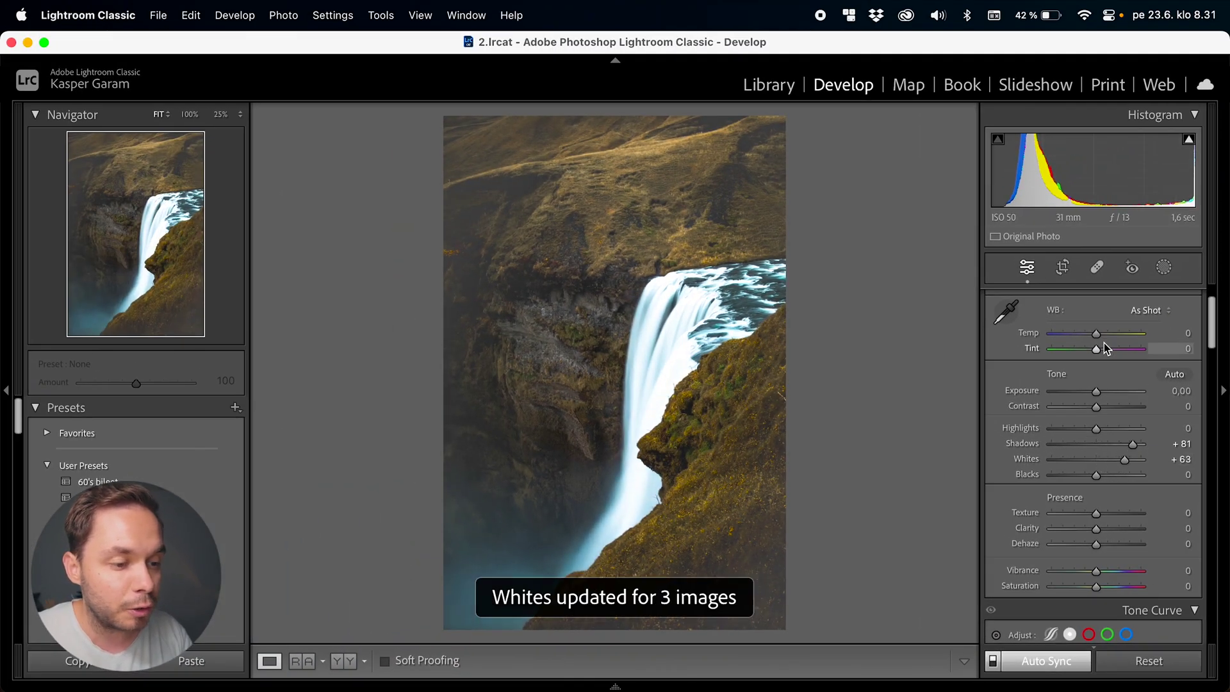
left_click(1113, 333)
left_click_drag(1086, 391, 1082, 392)
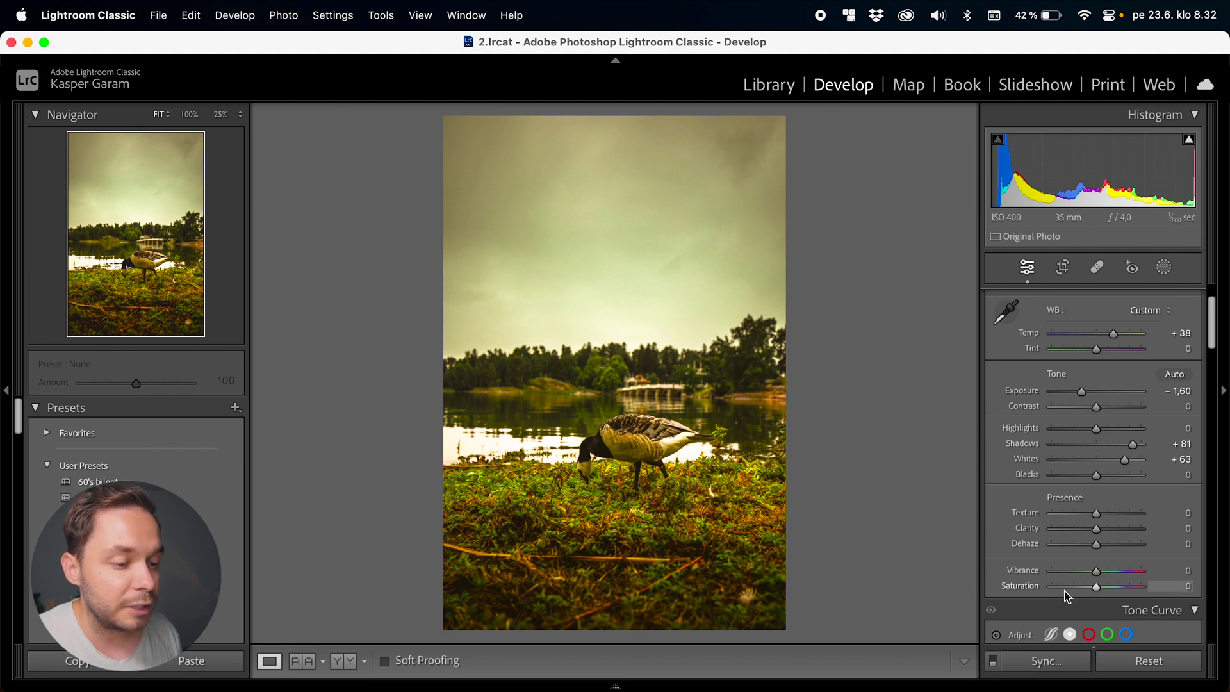
Set the goose photo's Temp to -12, Tint to +49 and Exposure to -1,75, and synchronize its settings to the other selected photos
mouse_move(1101, 354)
left_mouse_down()
mouse_move(1118, 352)
mouse_move(1090, 334)
left_mouse_up()
left_click_drag(1081, 391, 1078, 401)
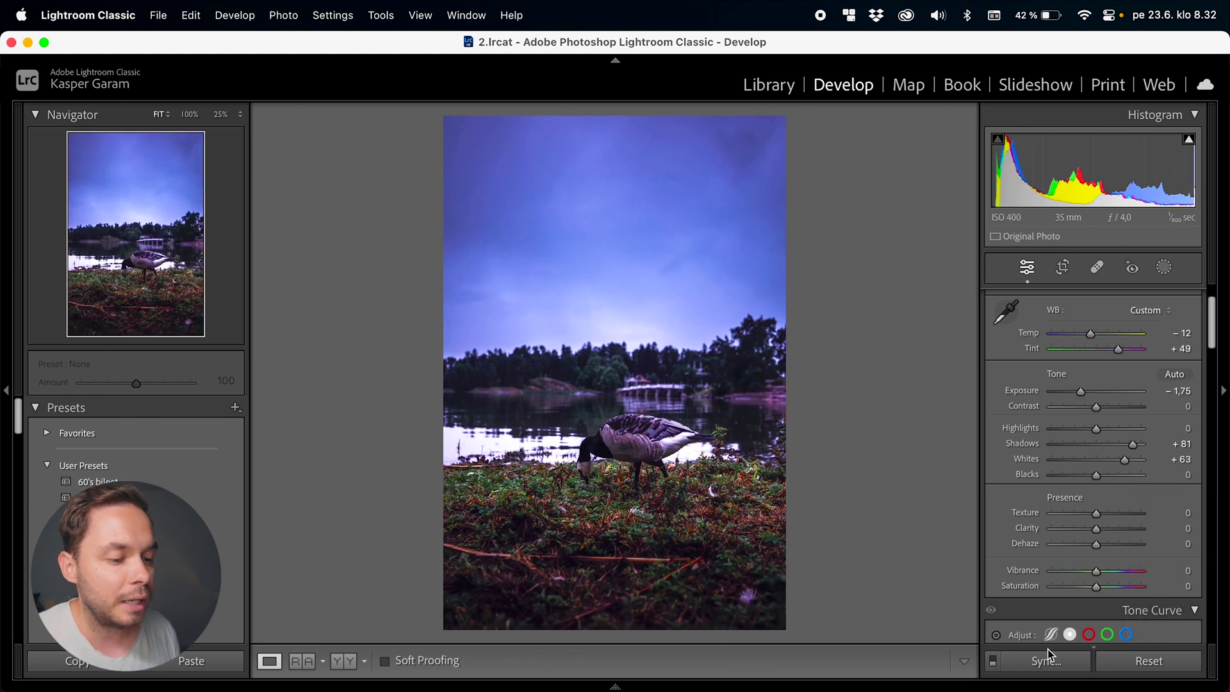
left_click(1048, 661)
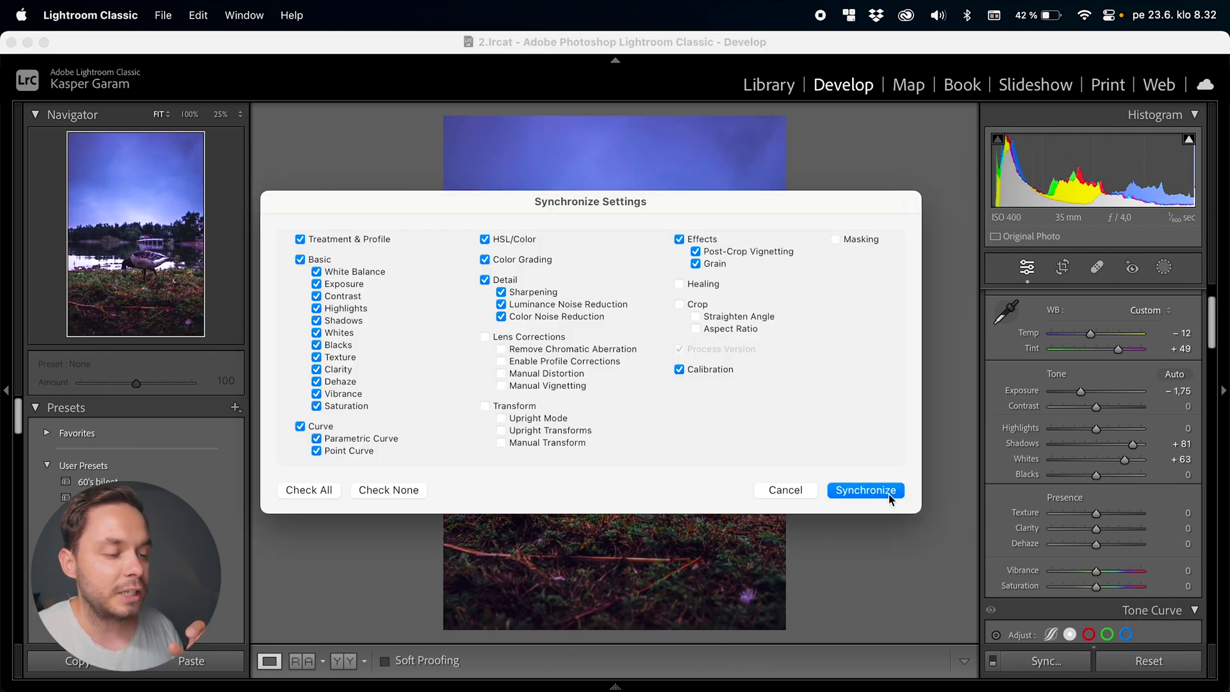
left_click_drag(709, 202, 777, 199)
left_click(940, 478)
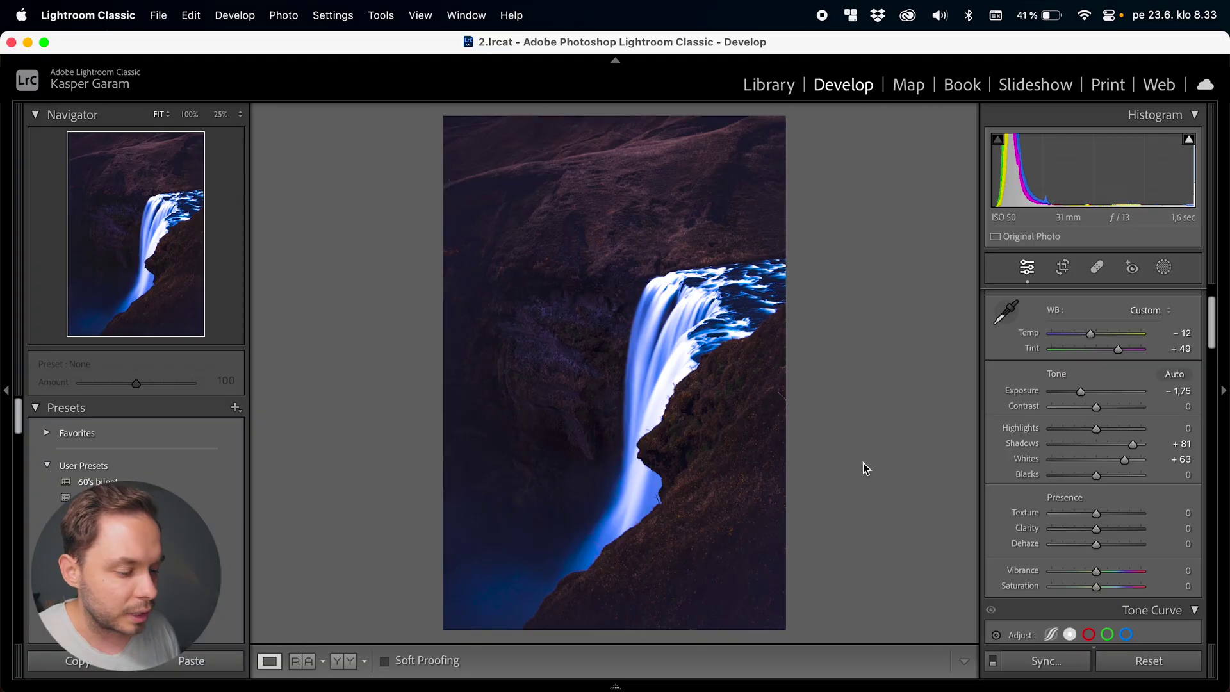
Return to the Library grid and create a virtual copy of the coastal village photo
key("g")
scroll(596, 613, "down", 5)
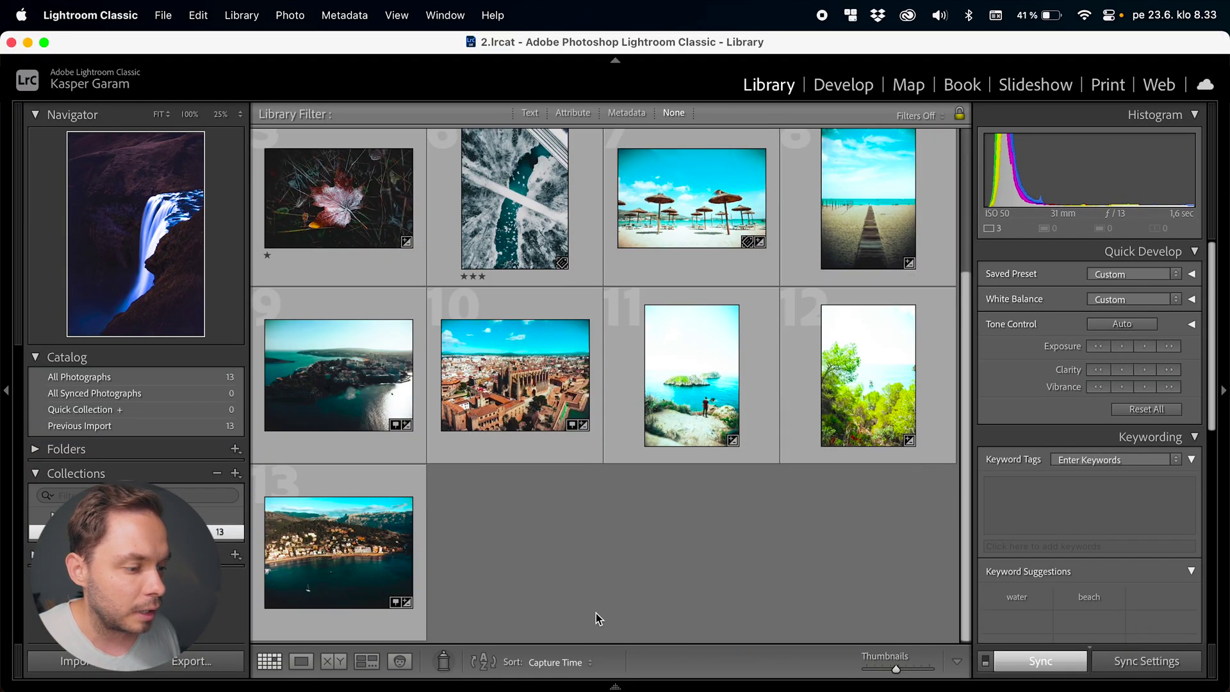
left_click(331, 555)
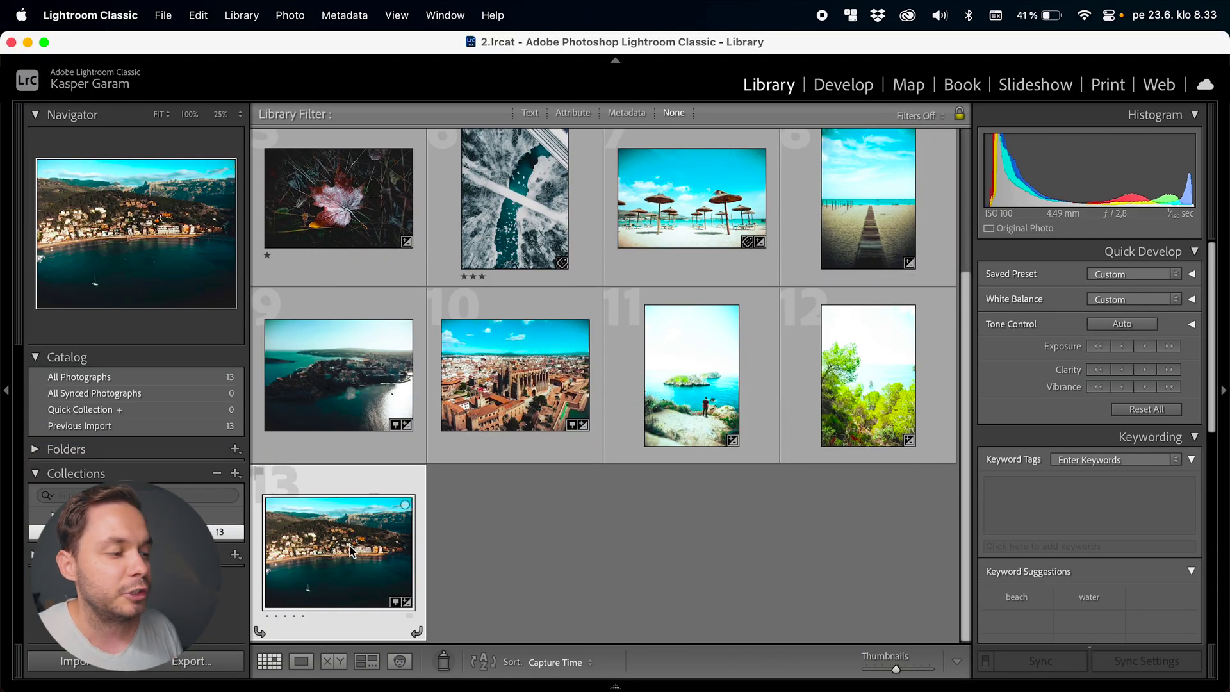
right_click(353, 545)
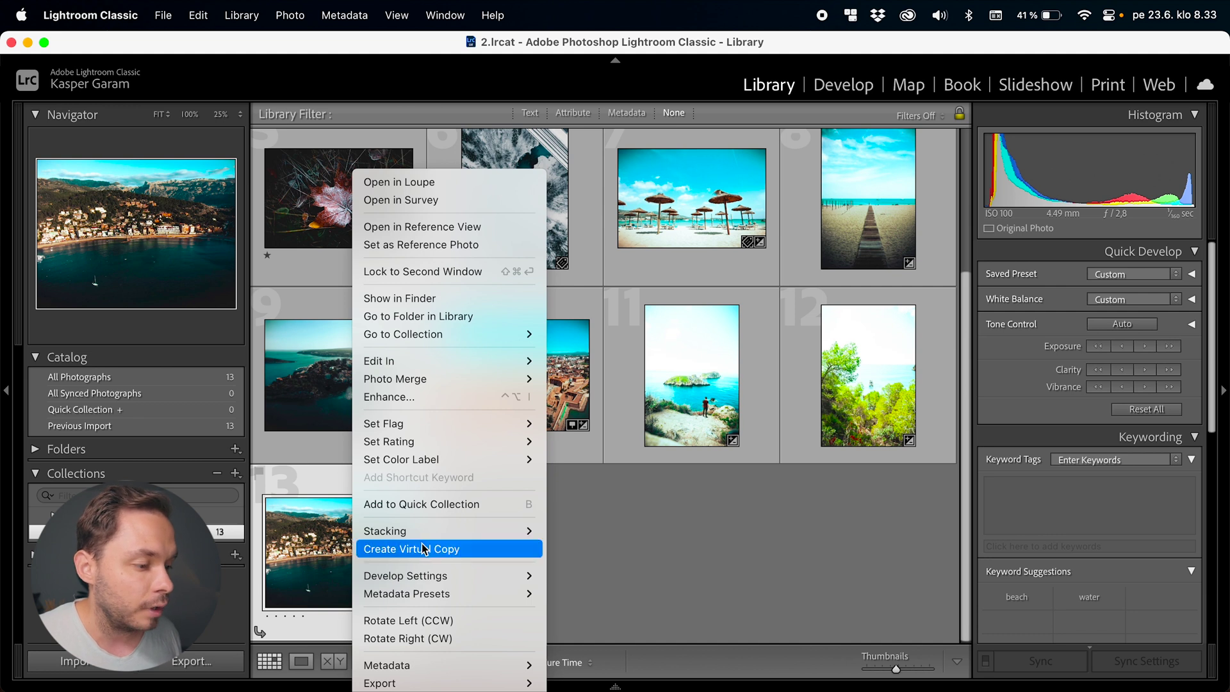
left_click(482, 551)
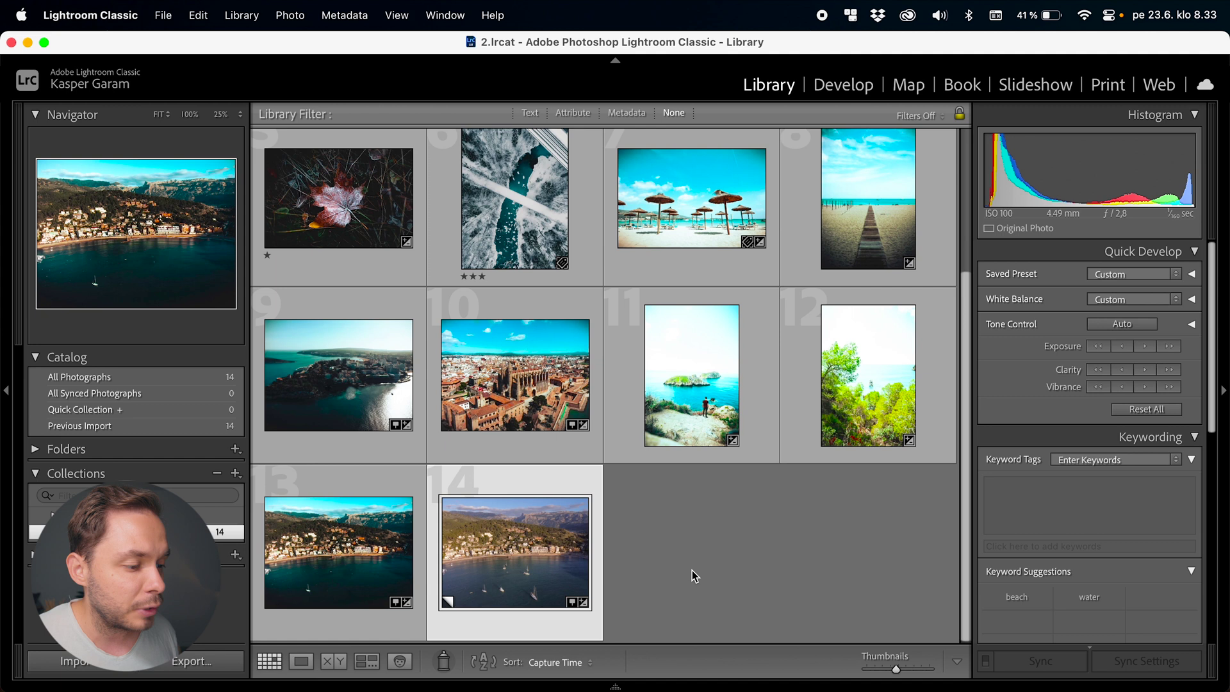
Open the village photo's virtual copy in Develop, lower its exposure to -1,70 and warm its color temperature
left_click(480, 551)
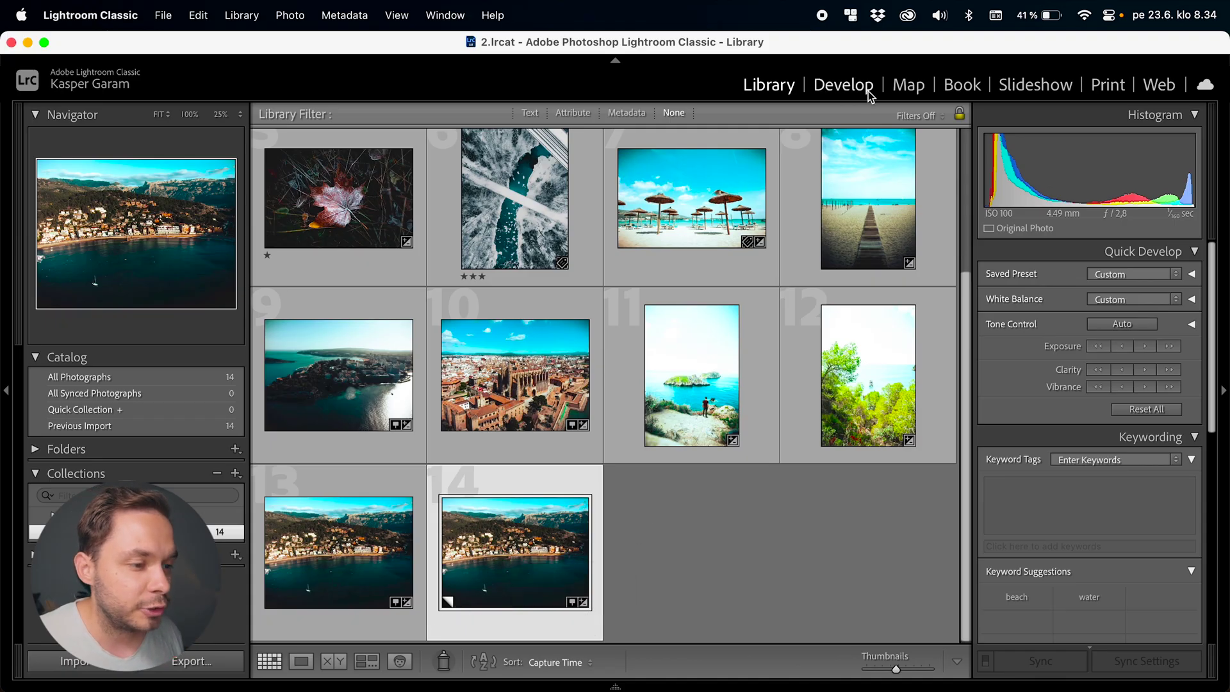
left_click(870, 96)
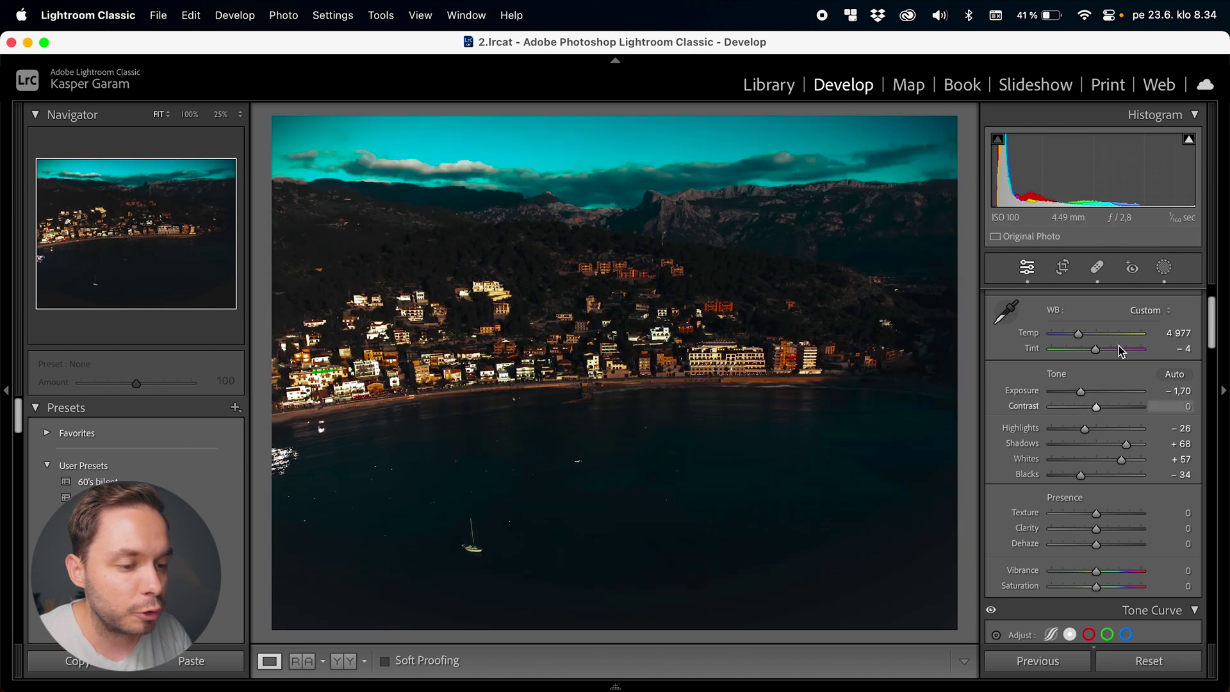
left_click_drag(1079, 333, 1117, 352)
left_click(1096, 429)
Step back and forth through the virtual copy's latest edits with undo and redo, and return to the Library grid
key("super+z")
key("super+z")
key("super+z")
key("super+shift+z")
key("super+shift+z")
key("super+z")
key("super+z")
key("super+alt+1")
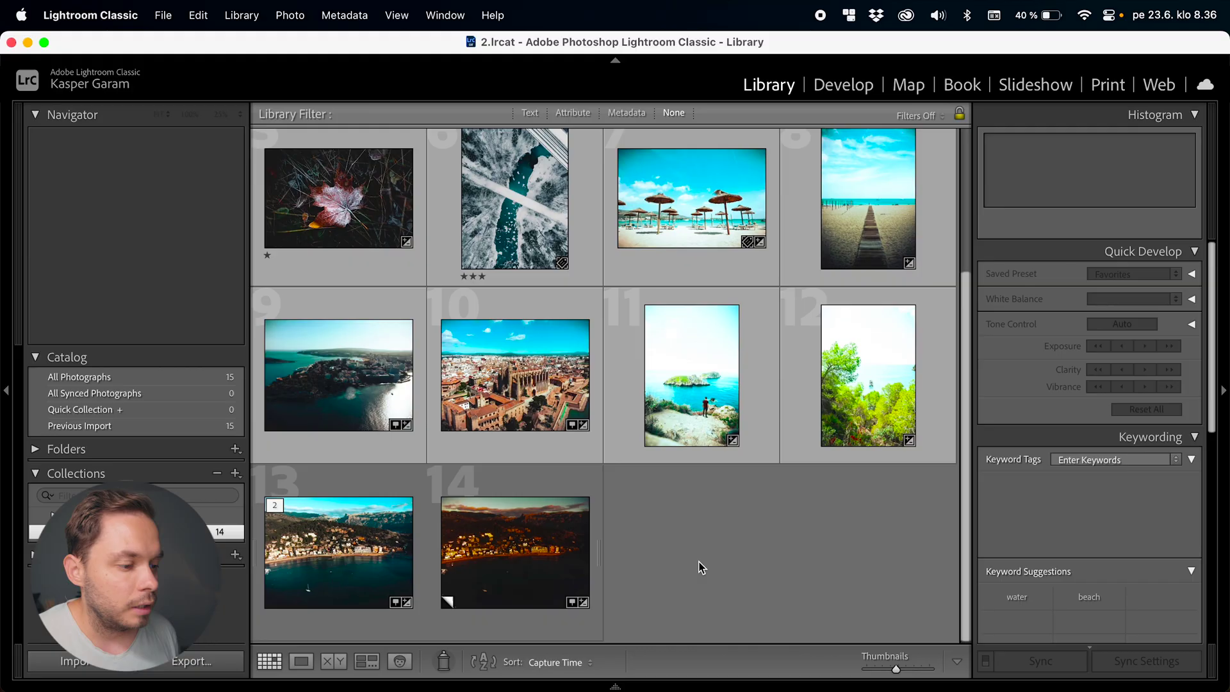
Create two more virtual copies of the dark village photo, and collapse and expand the stack of copies
right_click(520, 531)
left_click(626, 552)
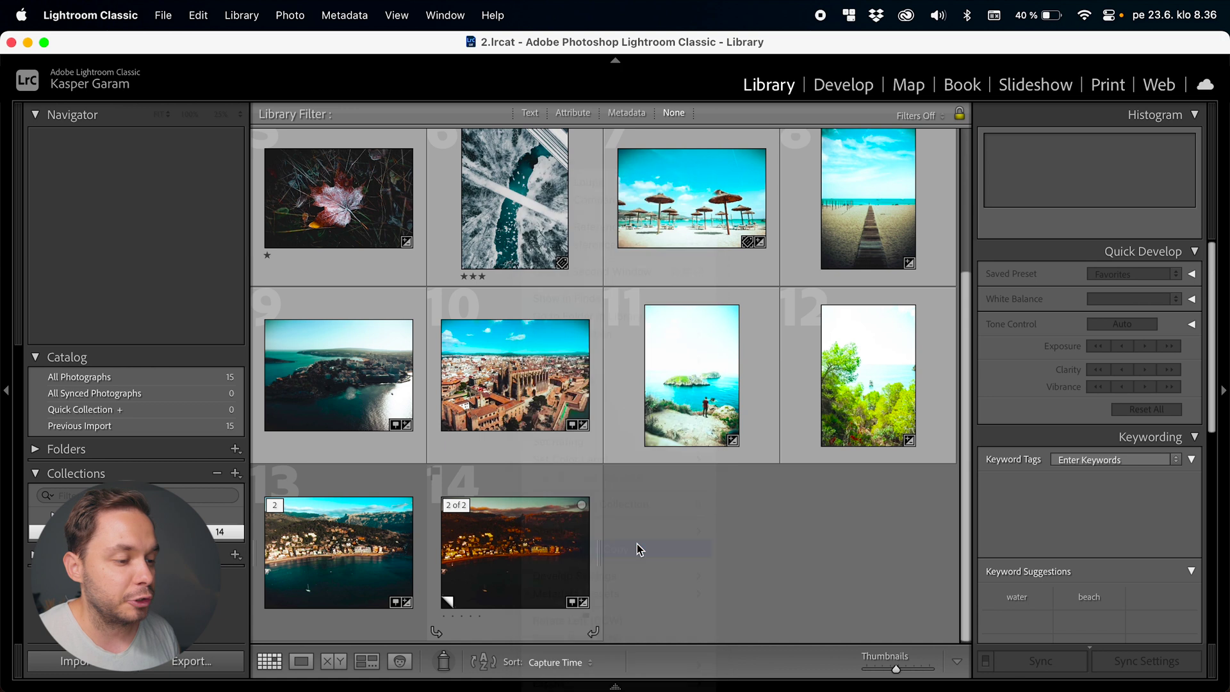
right_click(661, 544)
left_click(769, 551)
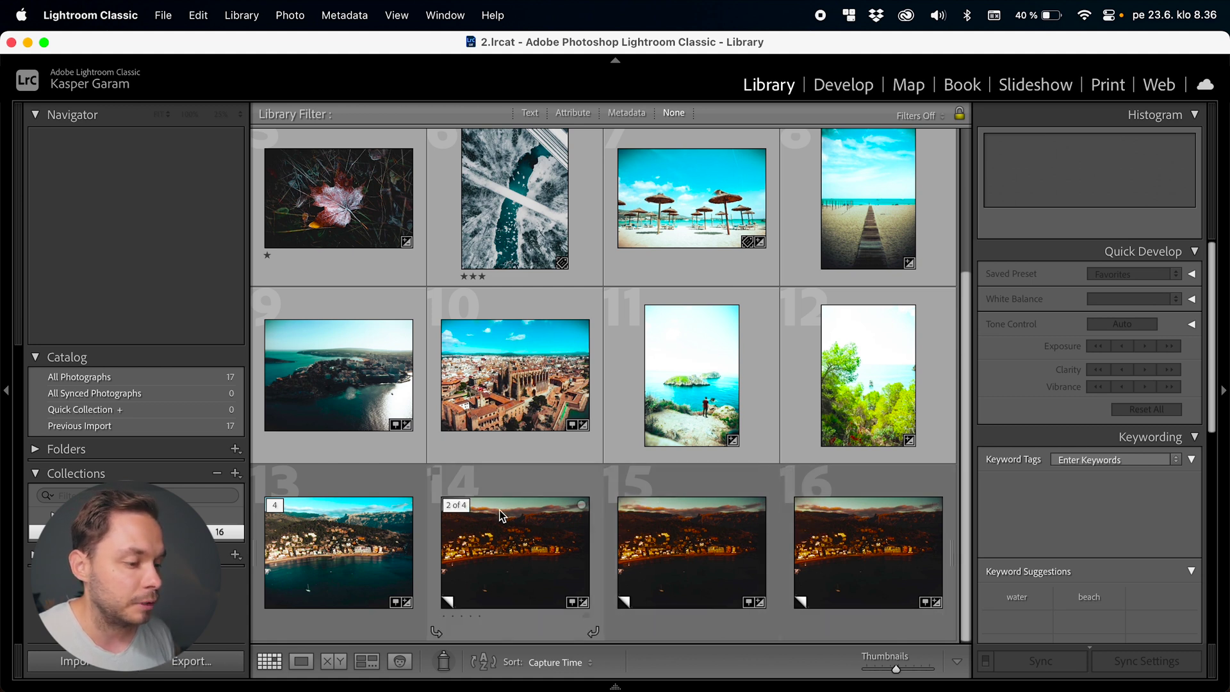
left_click(281, 505)
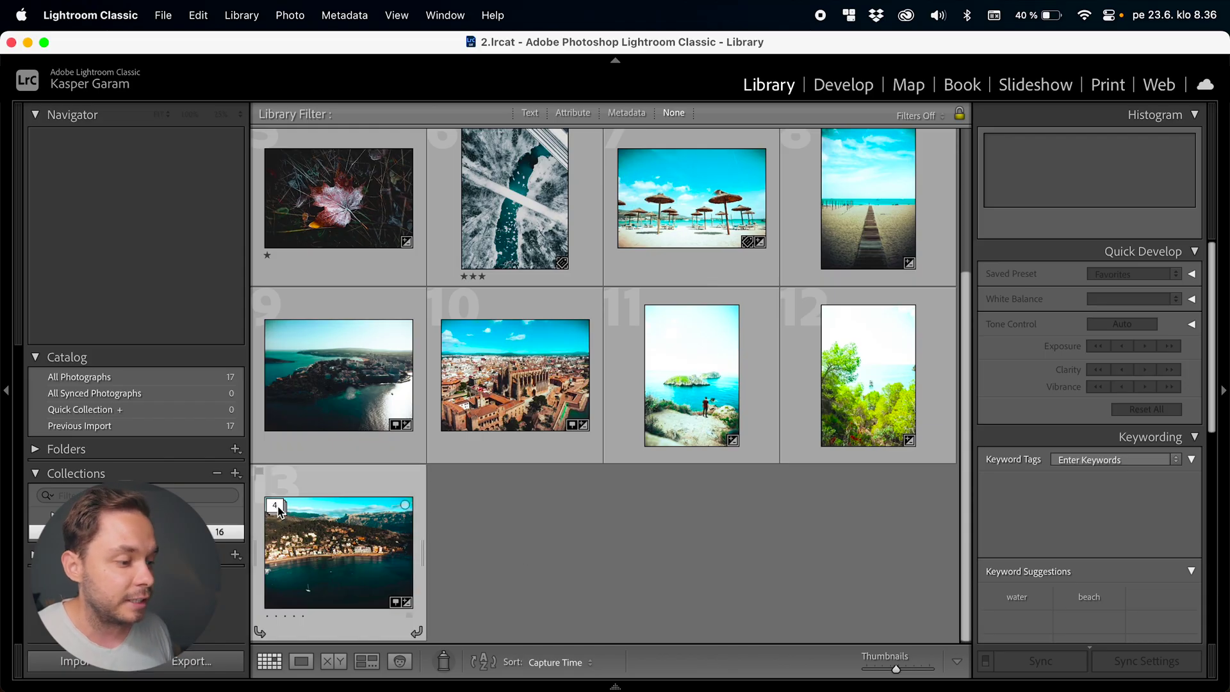
left_click(282, 510)
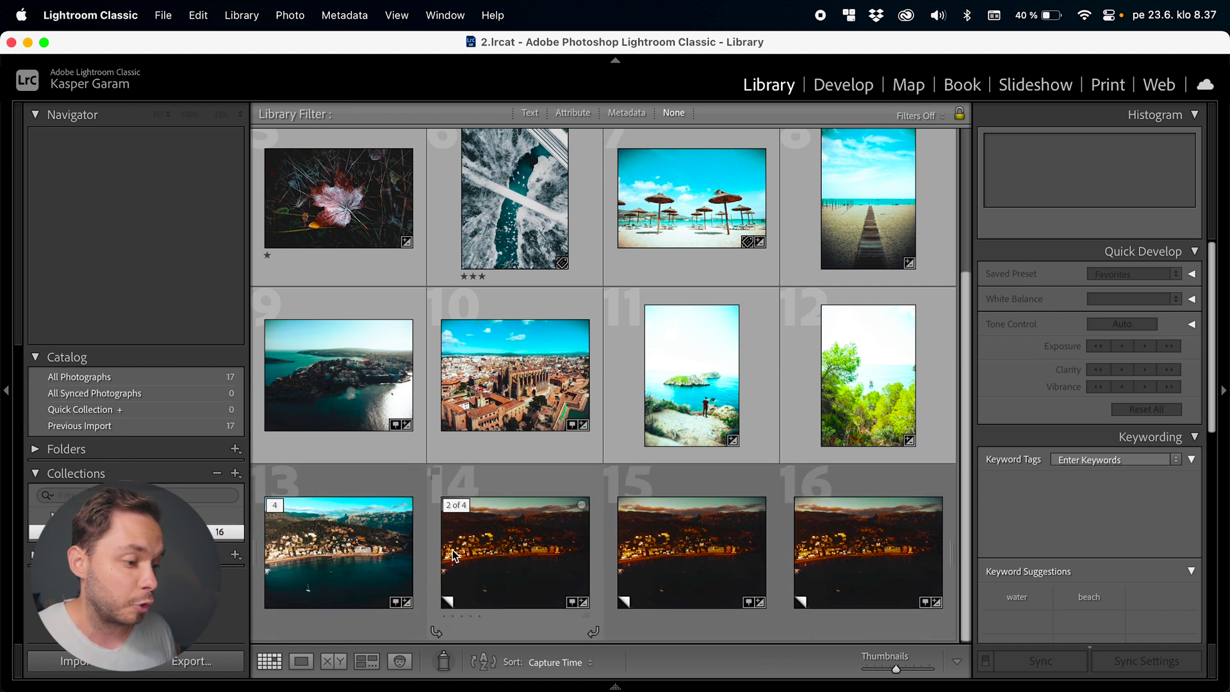
Select the original village photo together with its three virtual copies and start an export
left_click(311, 533)
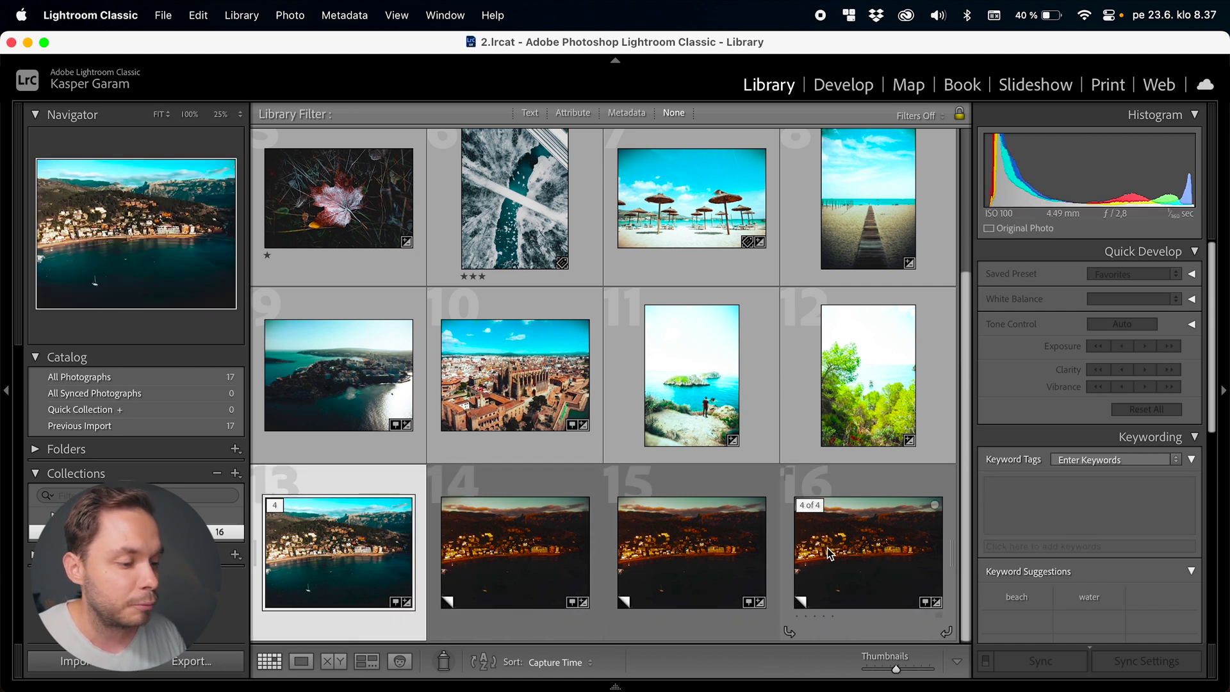
left_click(835, 536, "shift")
right_click(392, 532)
mouse_move(394, 531)
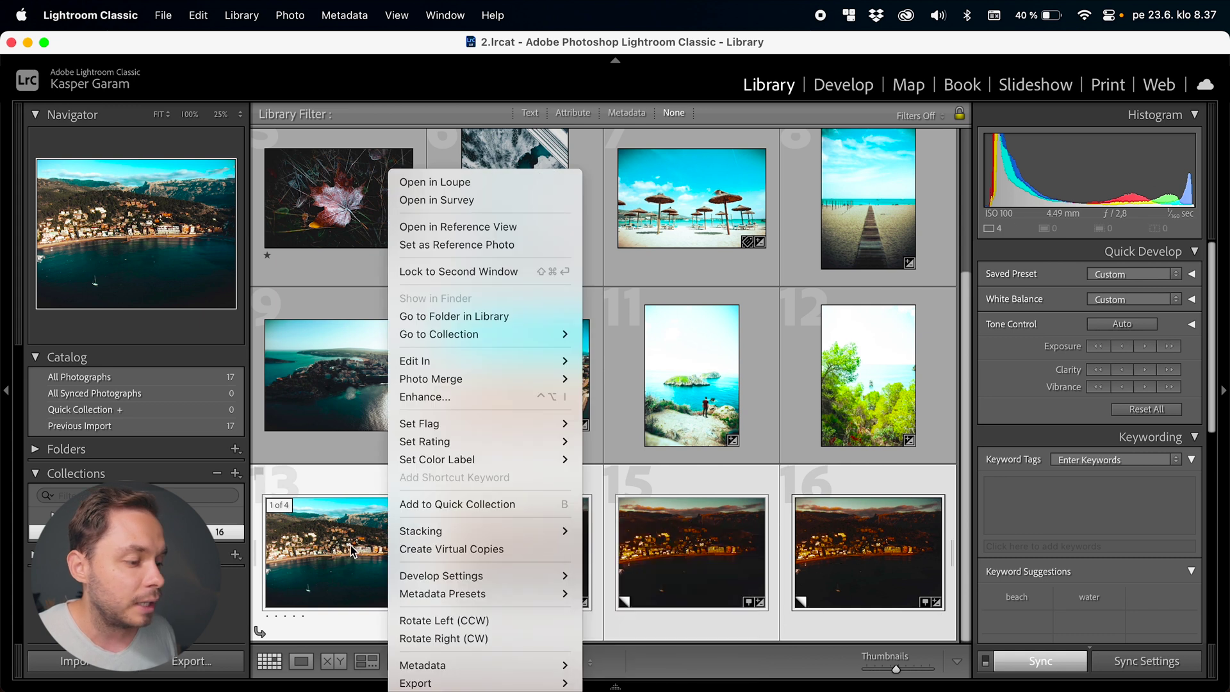
left_click(658, 532)
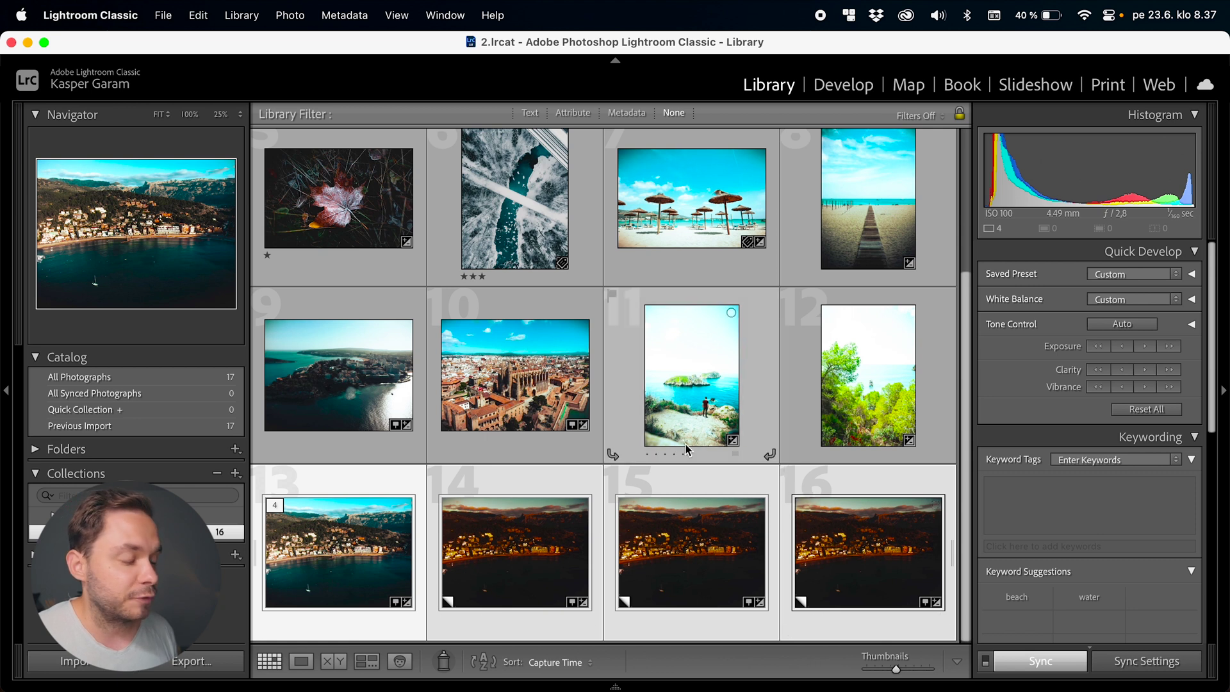
left_click(189, 659)
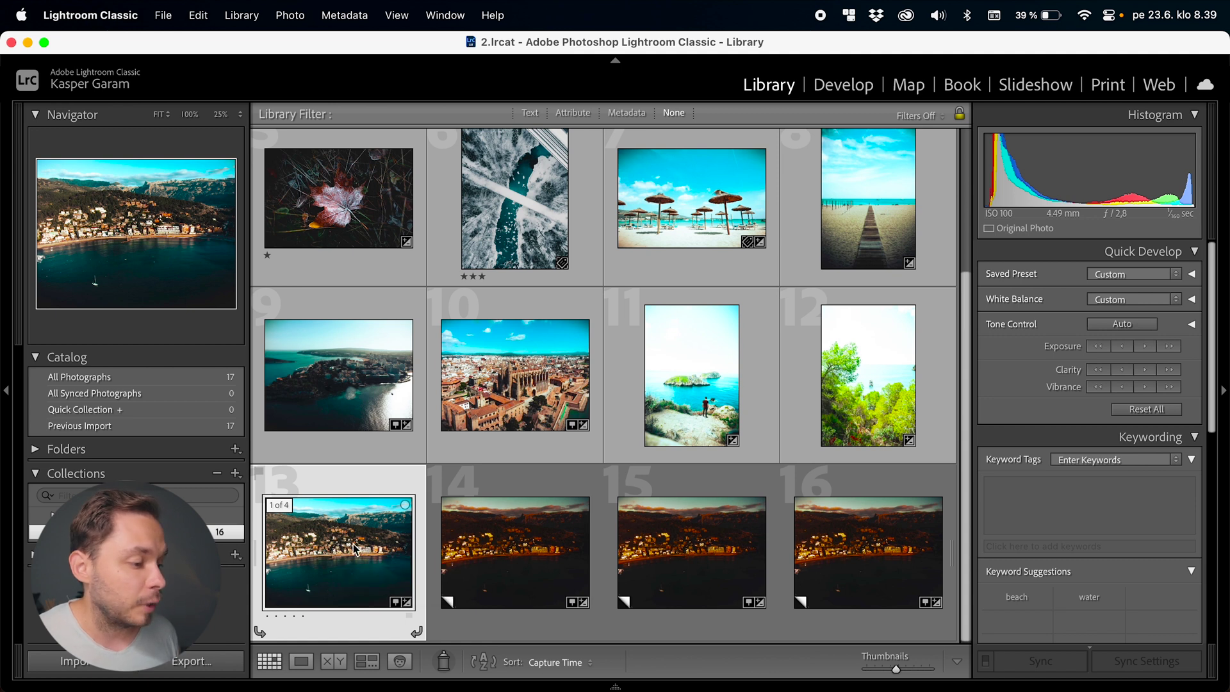
Open the village photo's first virtual copy in Develop and crop it to a portrait 4 x 5 / 8 x 10 frame
left_click(506, 548)
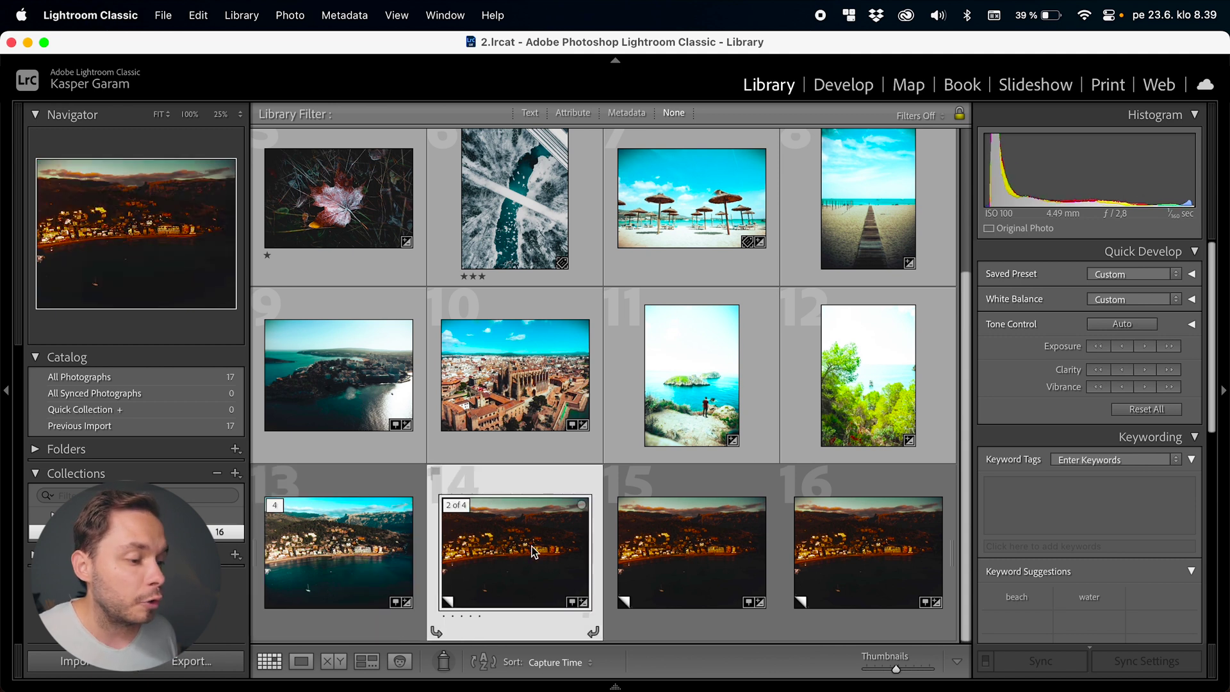
left_click(843, 89)
left_click(1060, 269)
left_click(1146, 326)
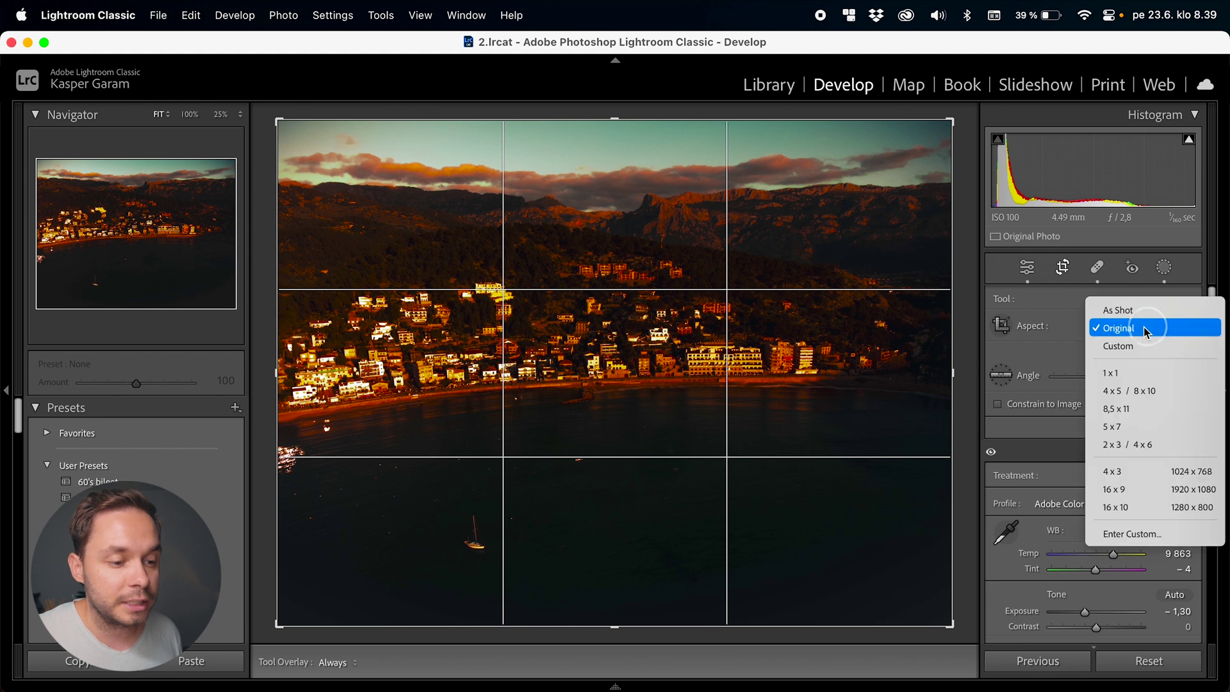
left_click(1143, 390)
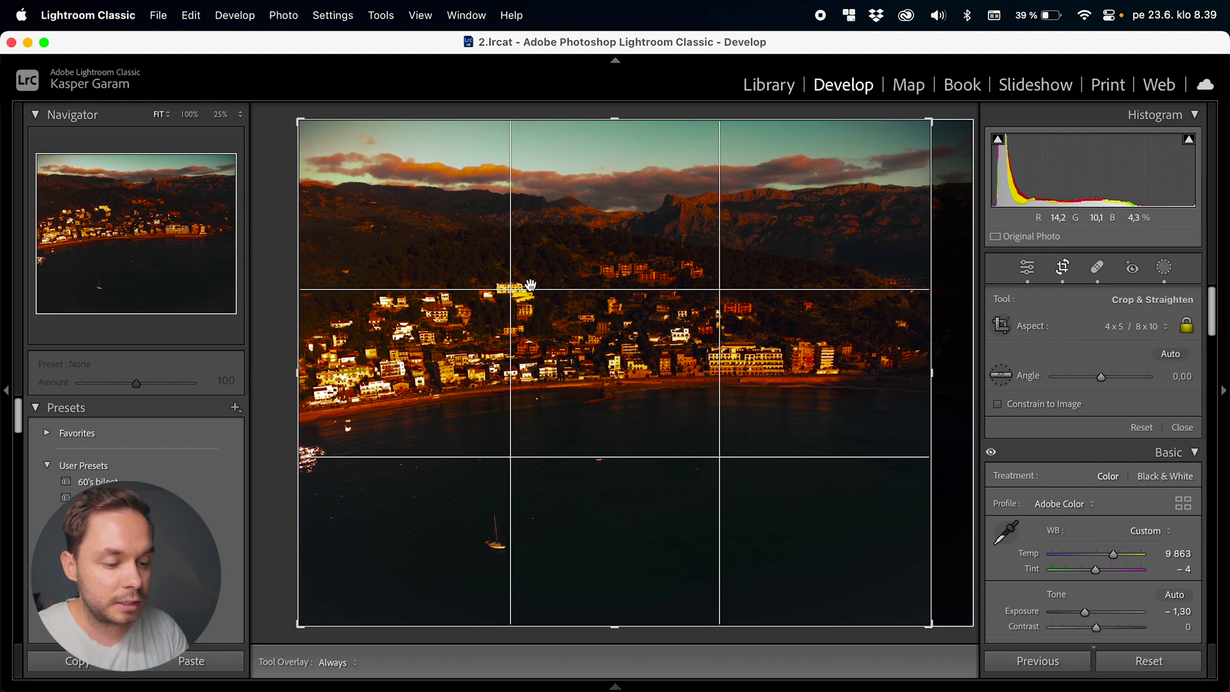
key("x")
left_click_drag(692, 250, 710, 251)
key("Return")
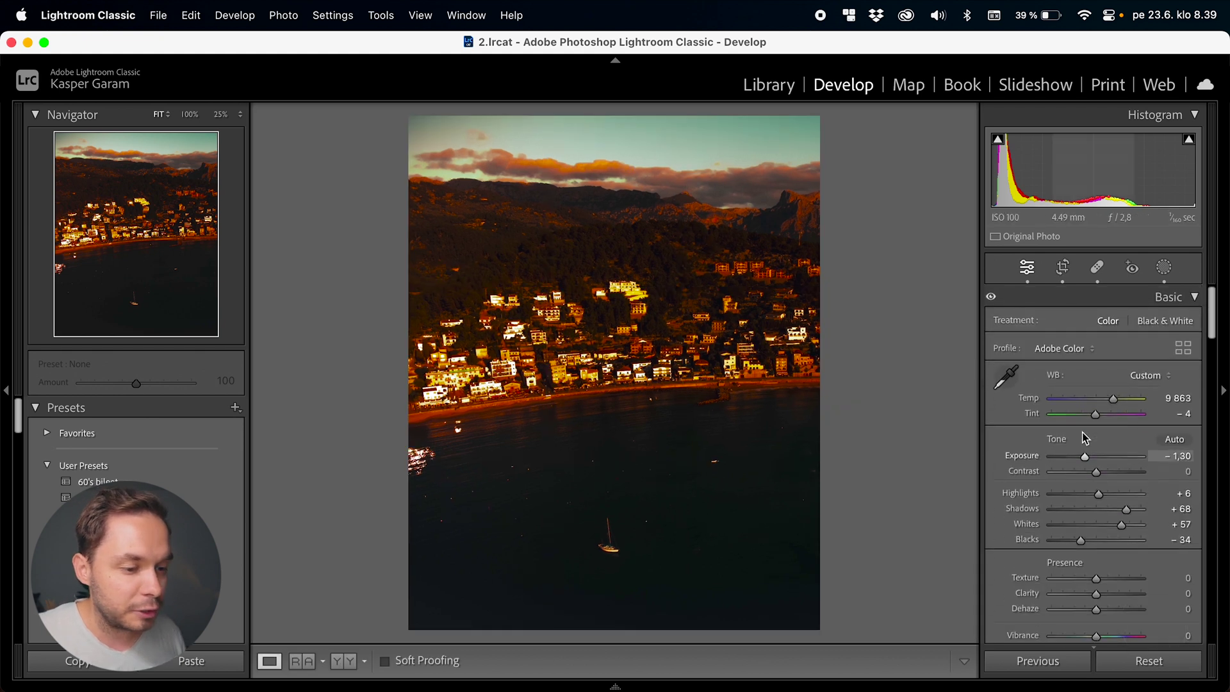
Reset the portrait copy's color temperature and exposure to their defaults
left_click_drag(1113, 397, 1105, 398)
double_click(1106, 397)
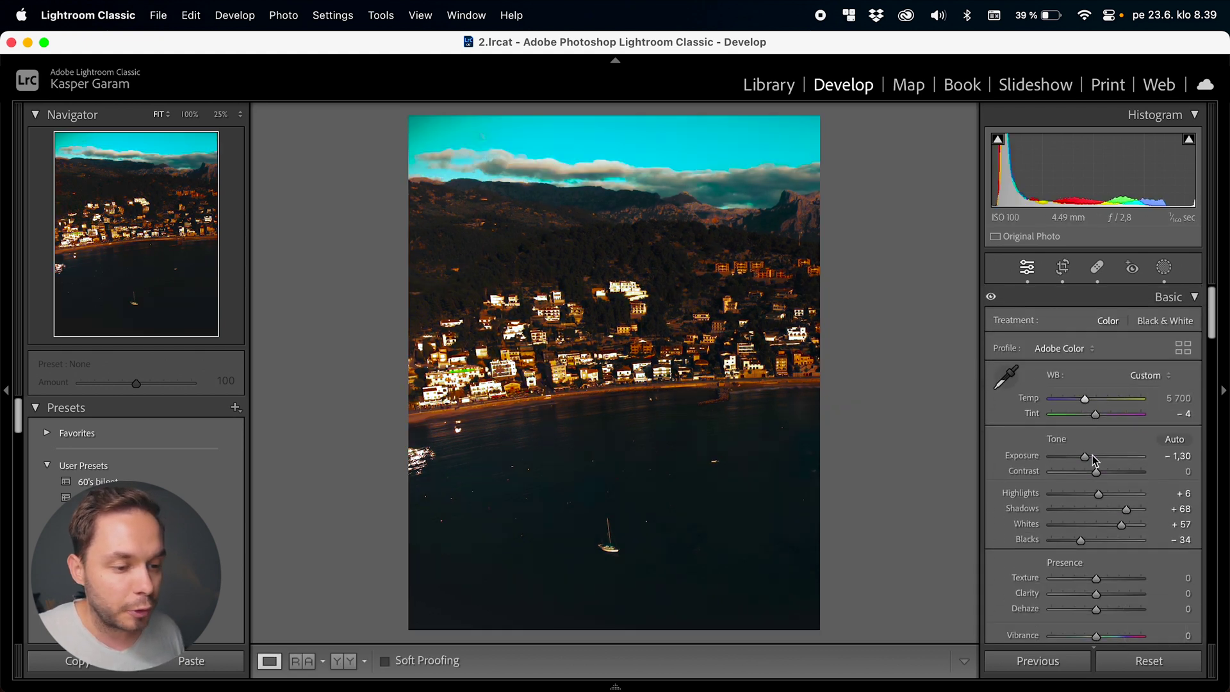
double_click(1084, 456)
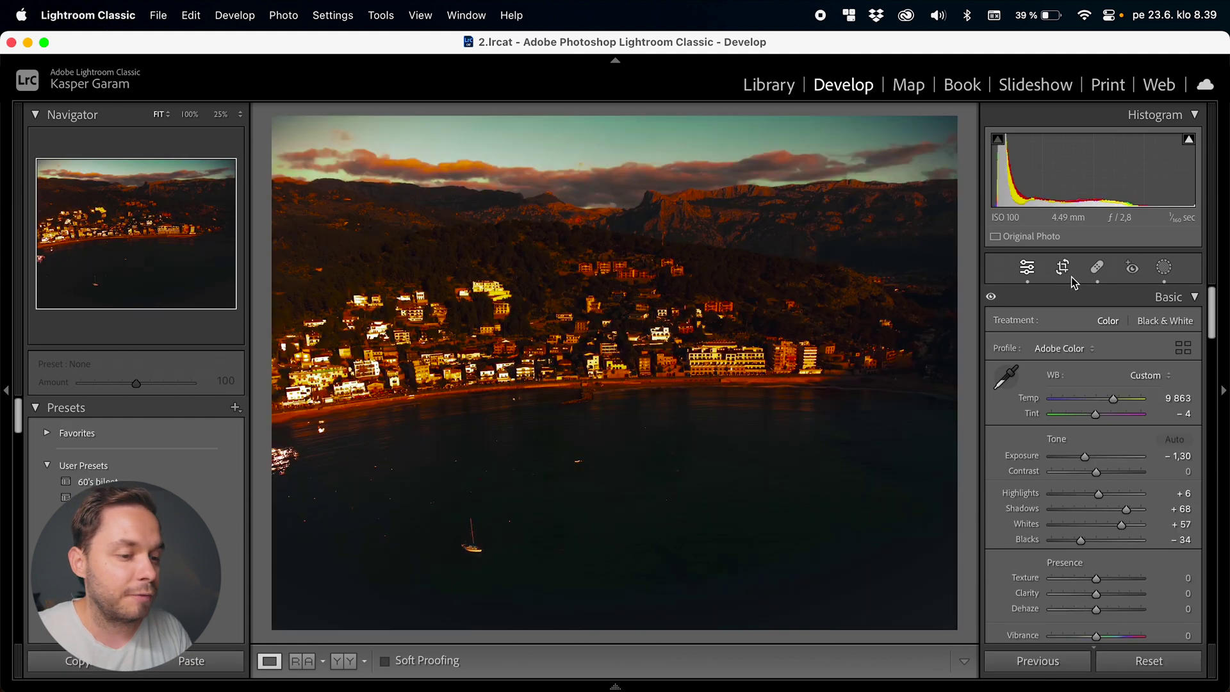
Crop the next dark virtual copy to a 1 x 1 square, shifting the frame horizontally over the village
key("r")
left_click(1142, 328)
left_click(1121, 373)
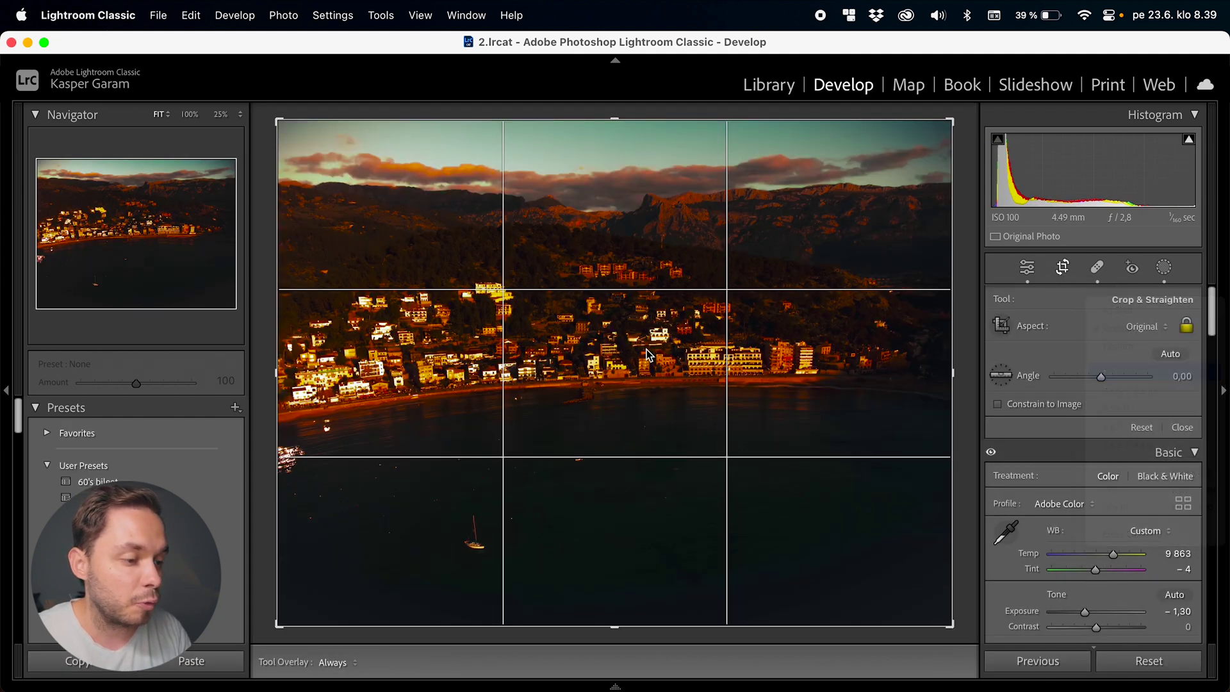
left_click_drag(639, 365, 672, 365)
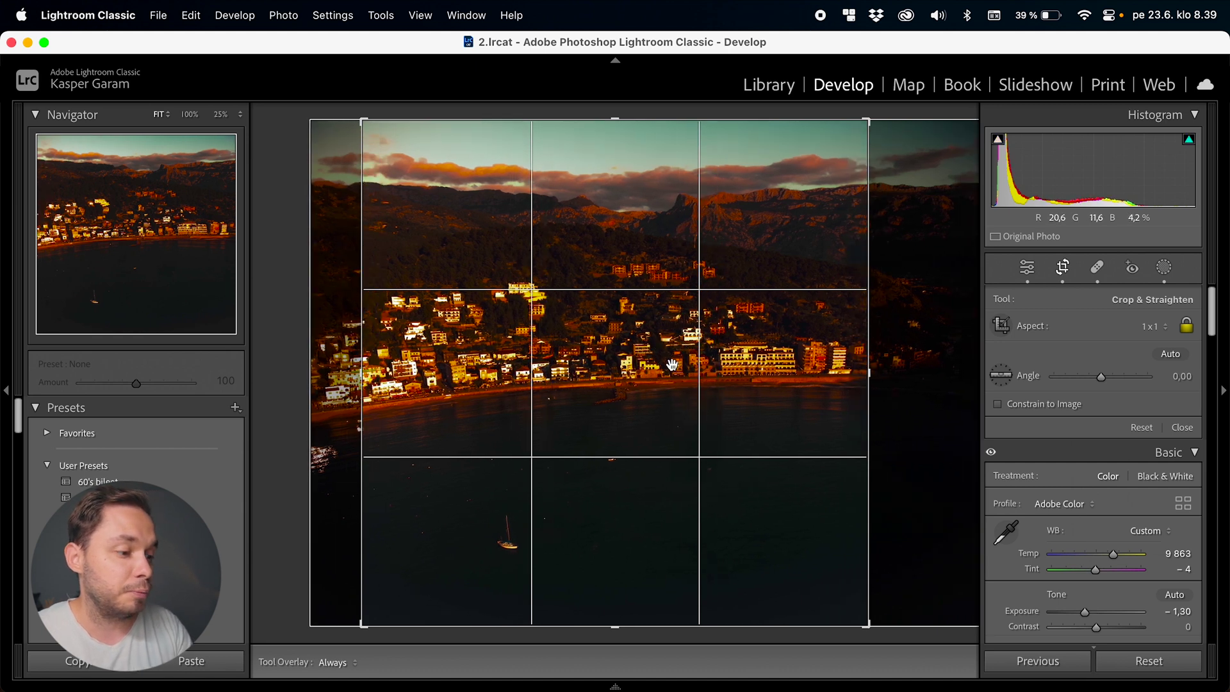
key("Return")
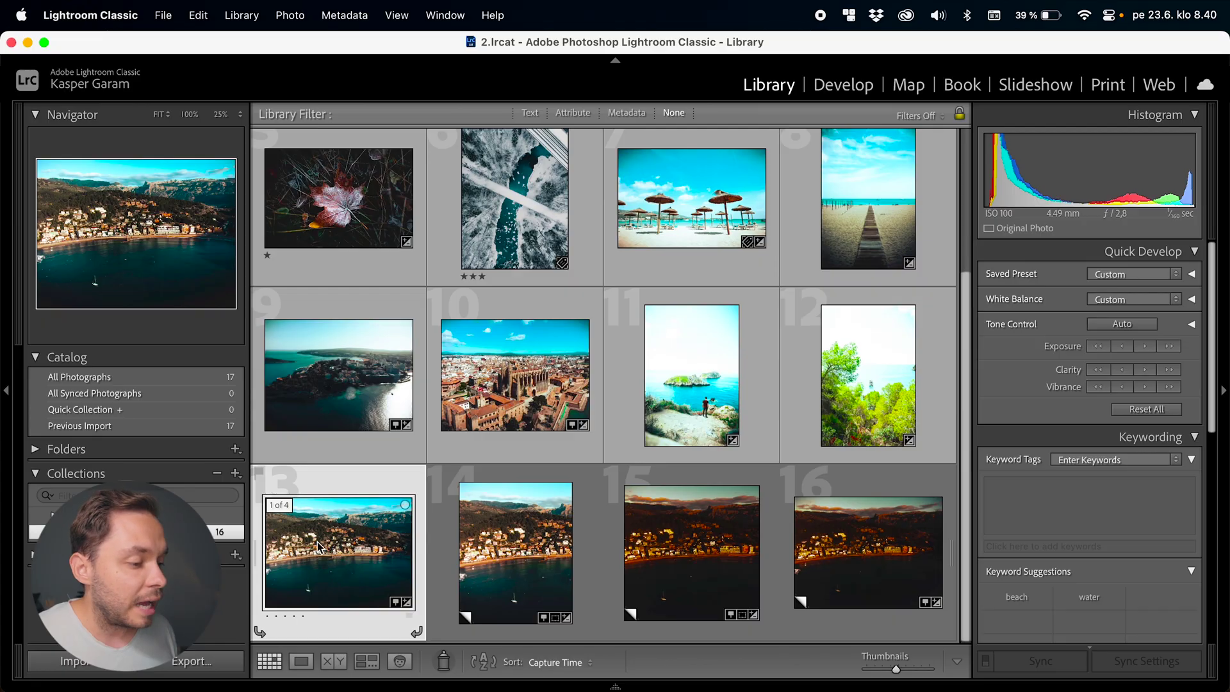
Select the original village photo with its portrait and square copies for export, and move the selection to the cliff island photo
left_click(695, 535, "shift")
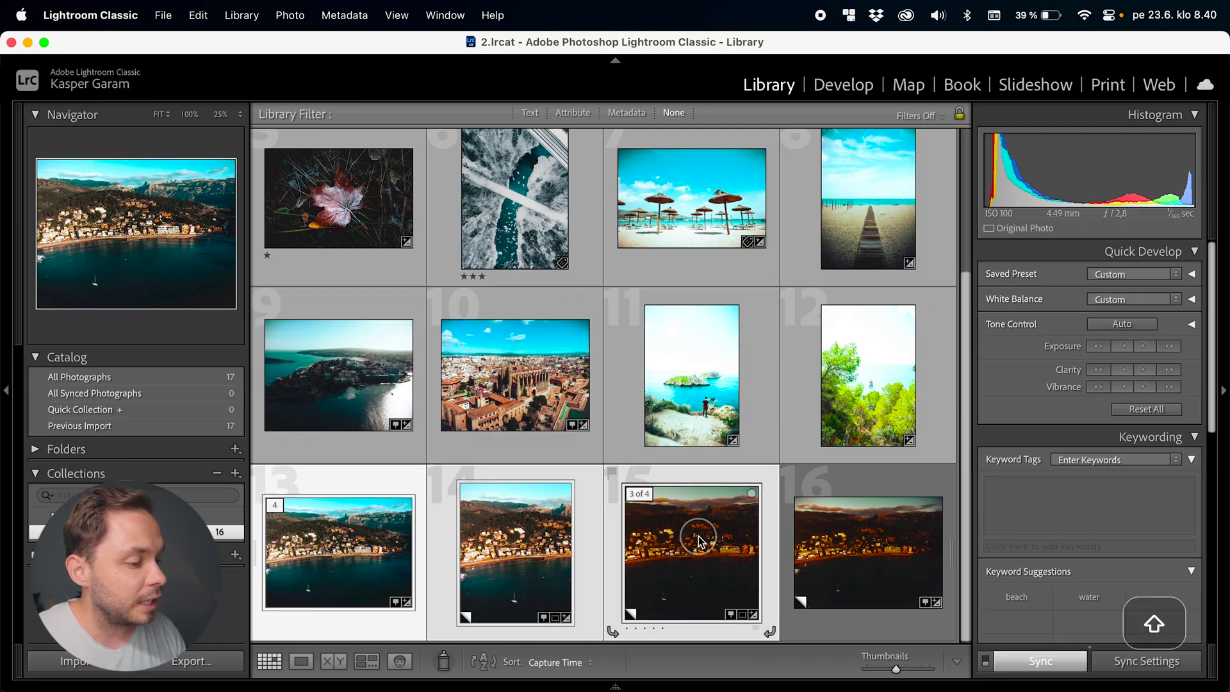
key("super+shift+e")
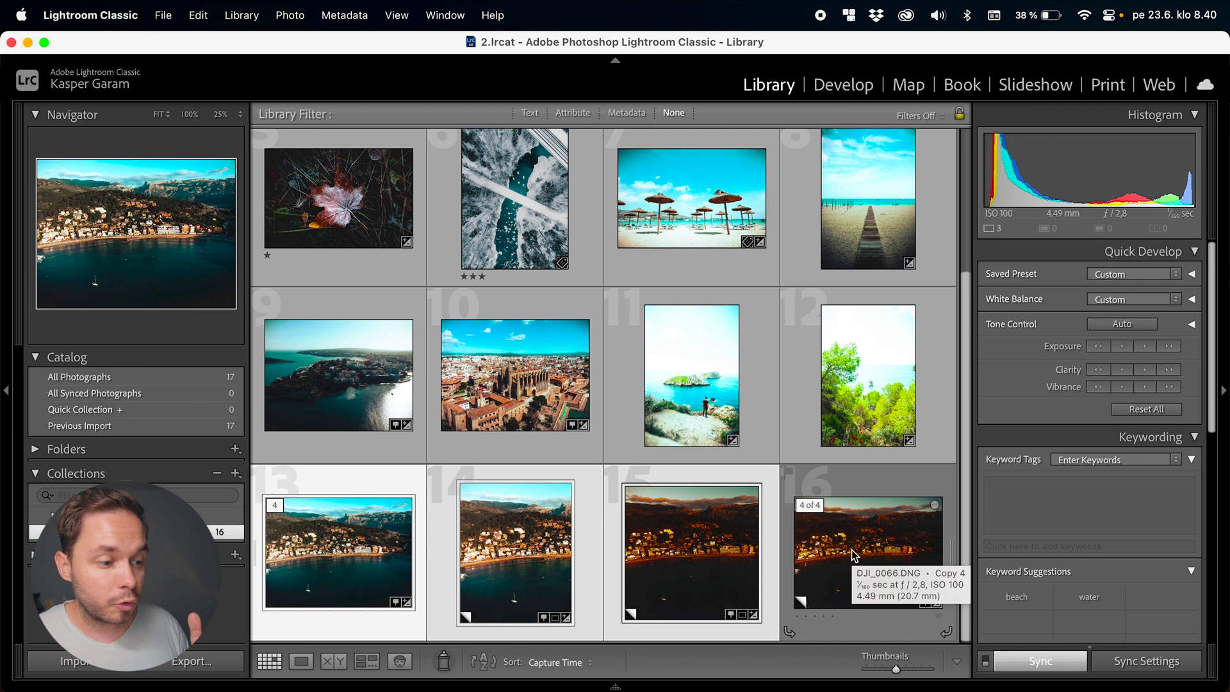
left_click(736, 401)
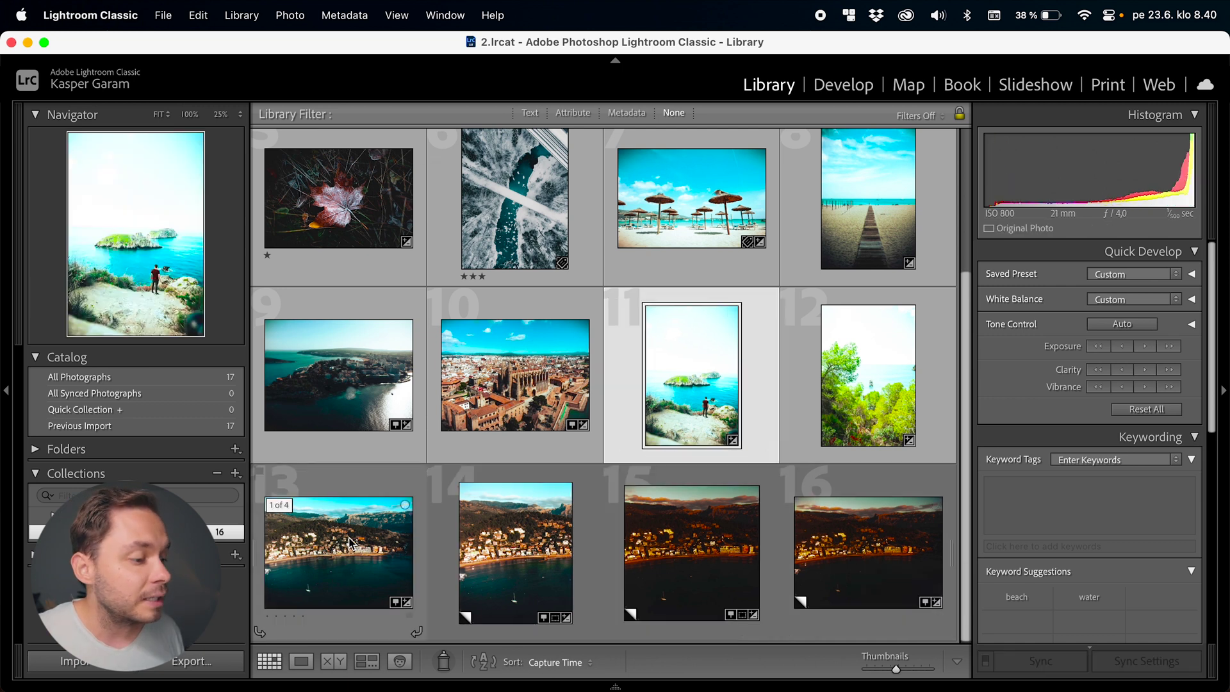
Look over the stacking and photo merge choices for the original village photo
right_click(349, 523)
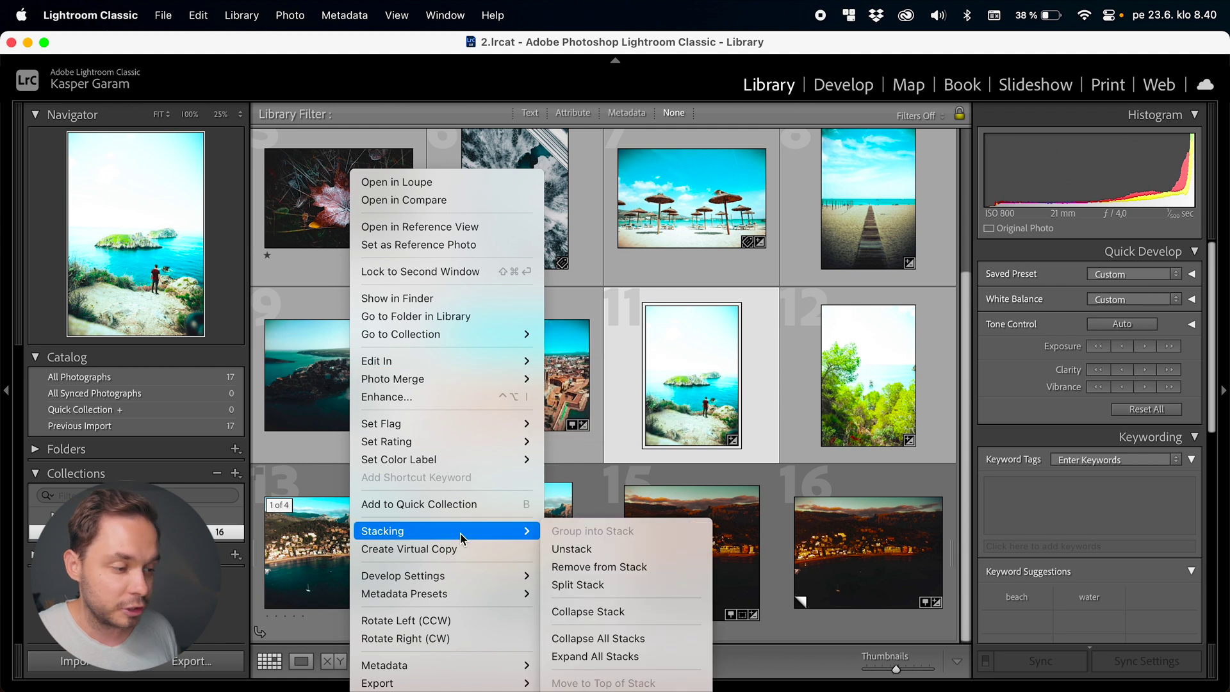
mouse_move(453, 364)
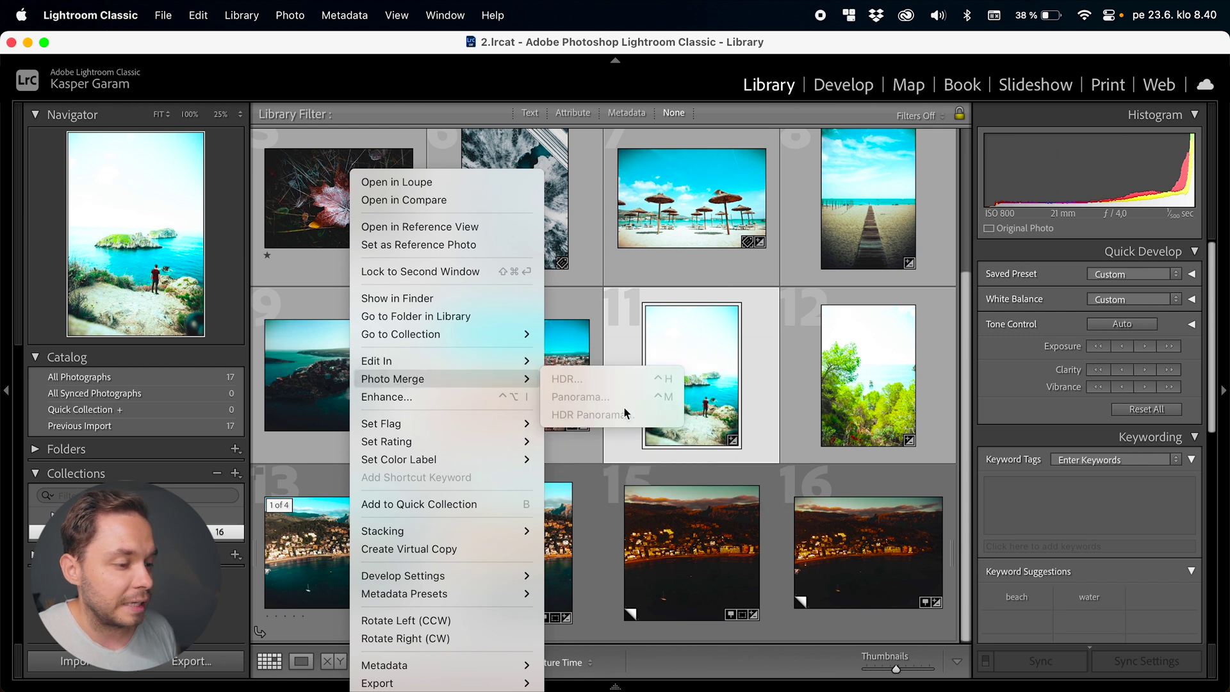
left_click(839, 378)
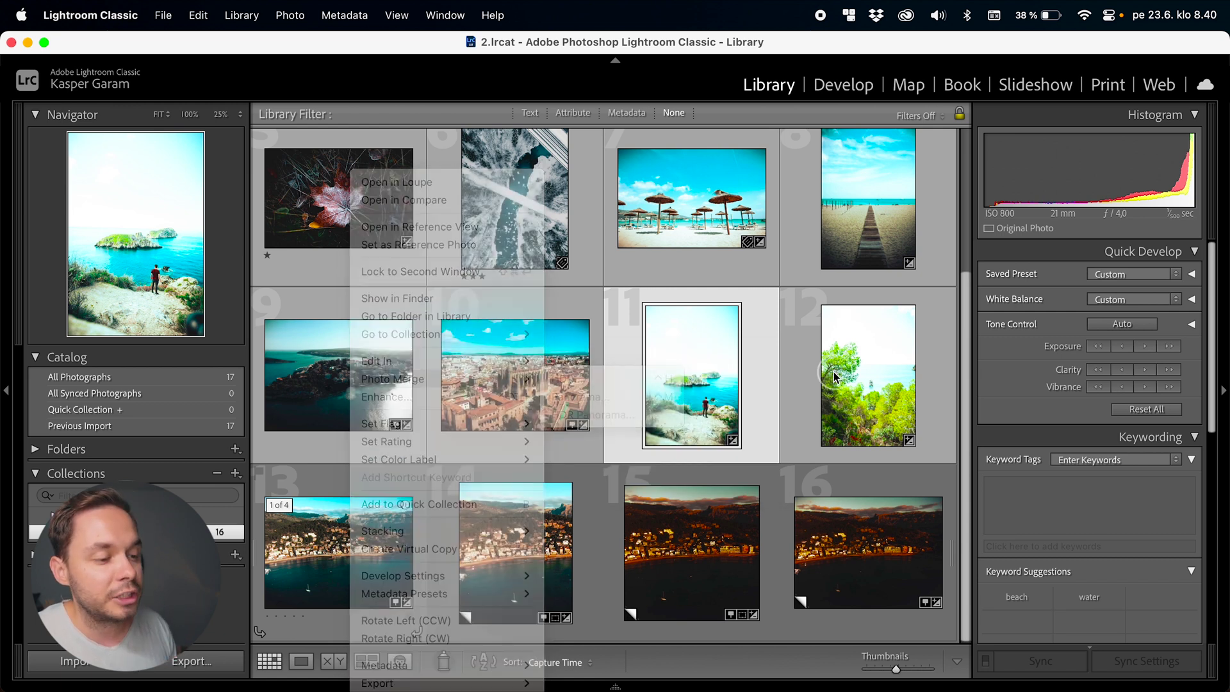
Preview an HDR merge of the original village photo and its uncropped dark copy in an enlarged preview window
left_click(868, 551)
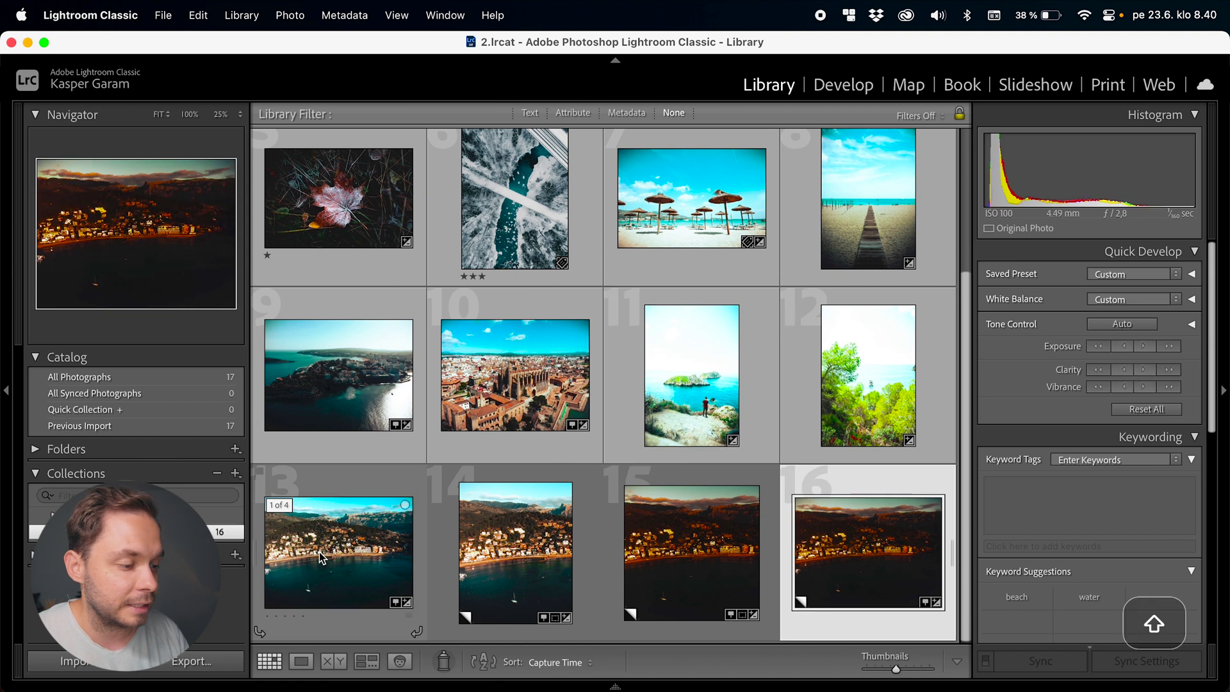
left_click(329, 549, "shift")
left_click(512, 555, "super")
left_click(673, 541, "super")
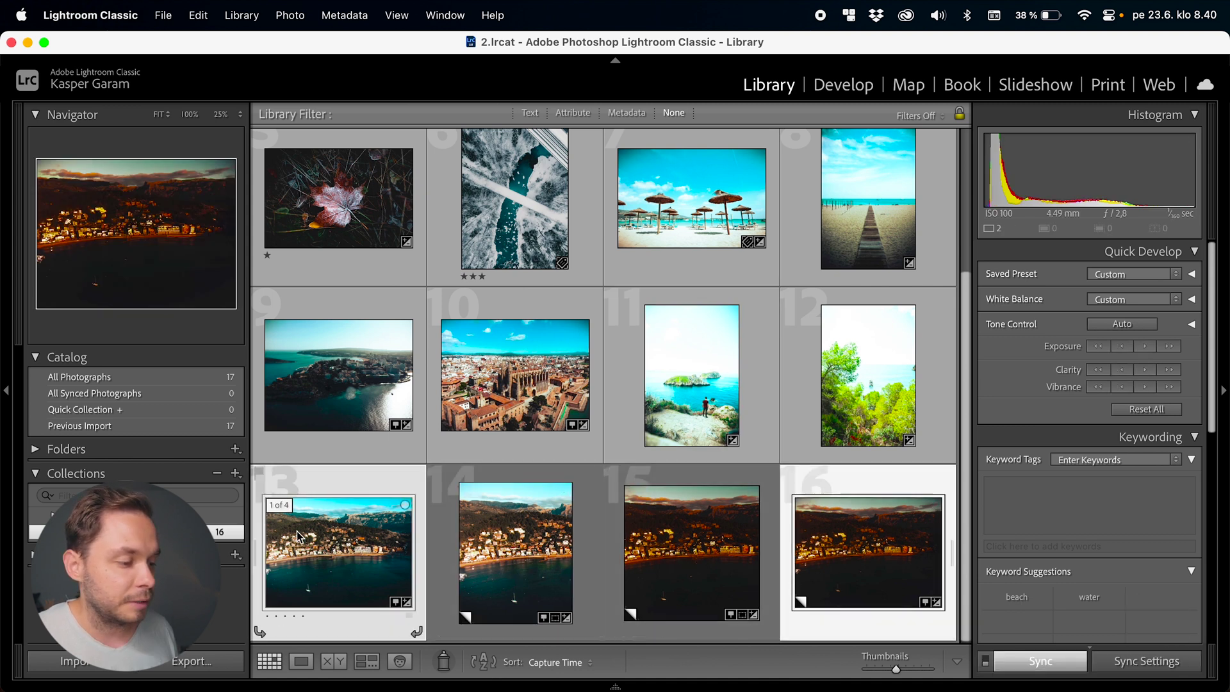
right_click(327, 542)
mouse_move(470, 382)
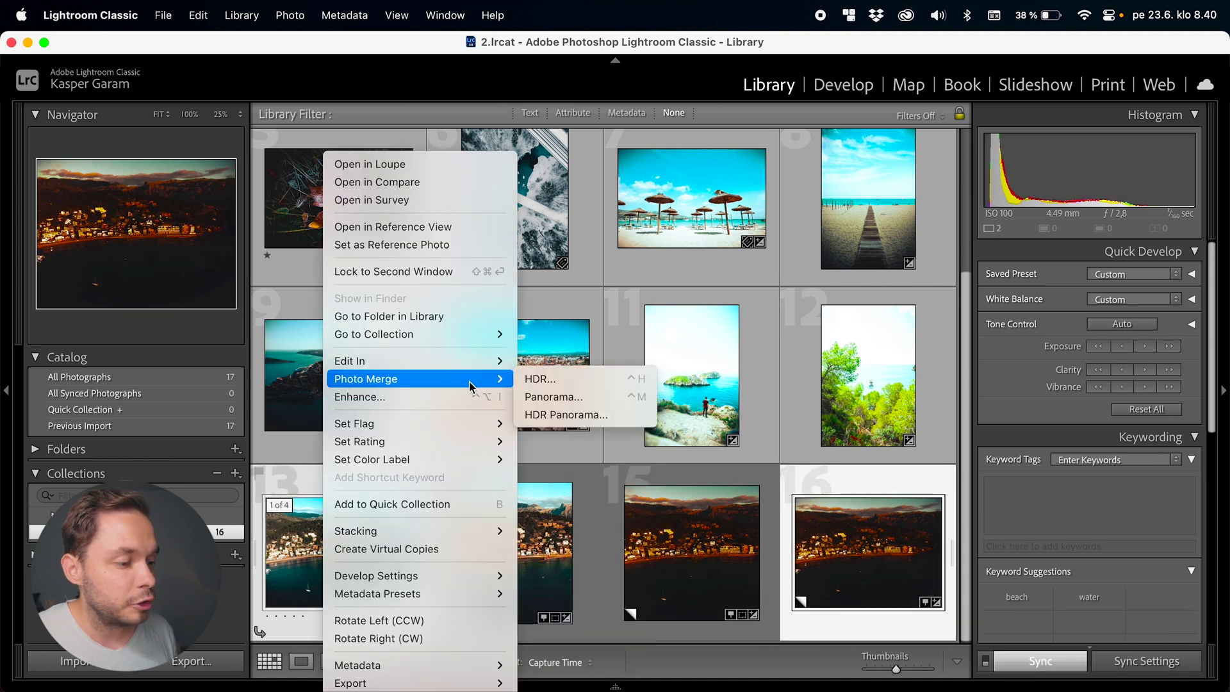
left_click(588, 383)
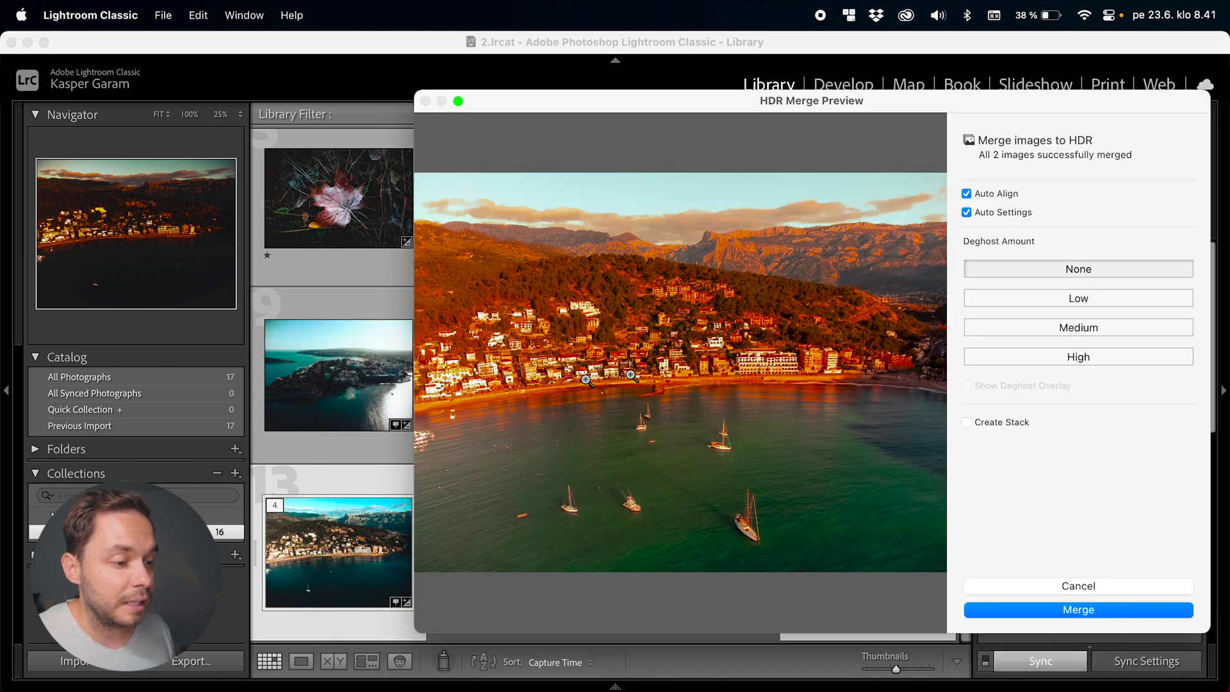
left_click_drag(804, 104, 646, 93)
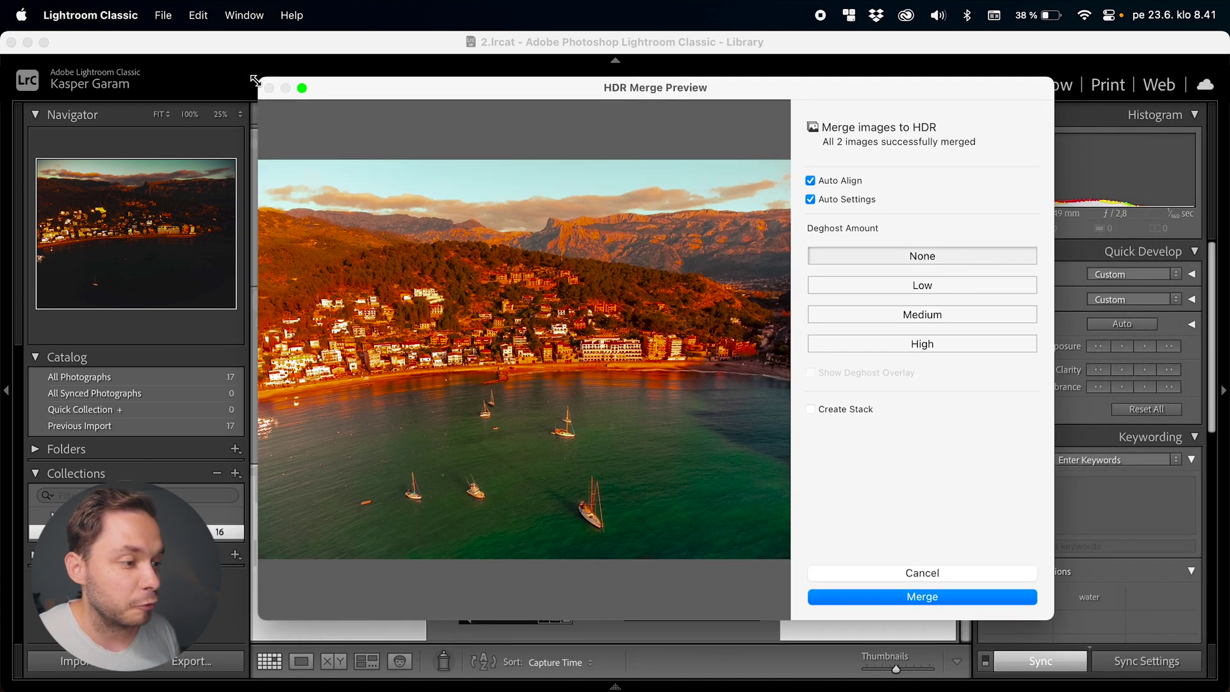
left_click_drag(255, 80, 154, 55)
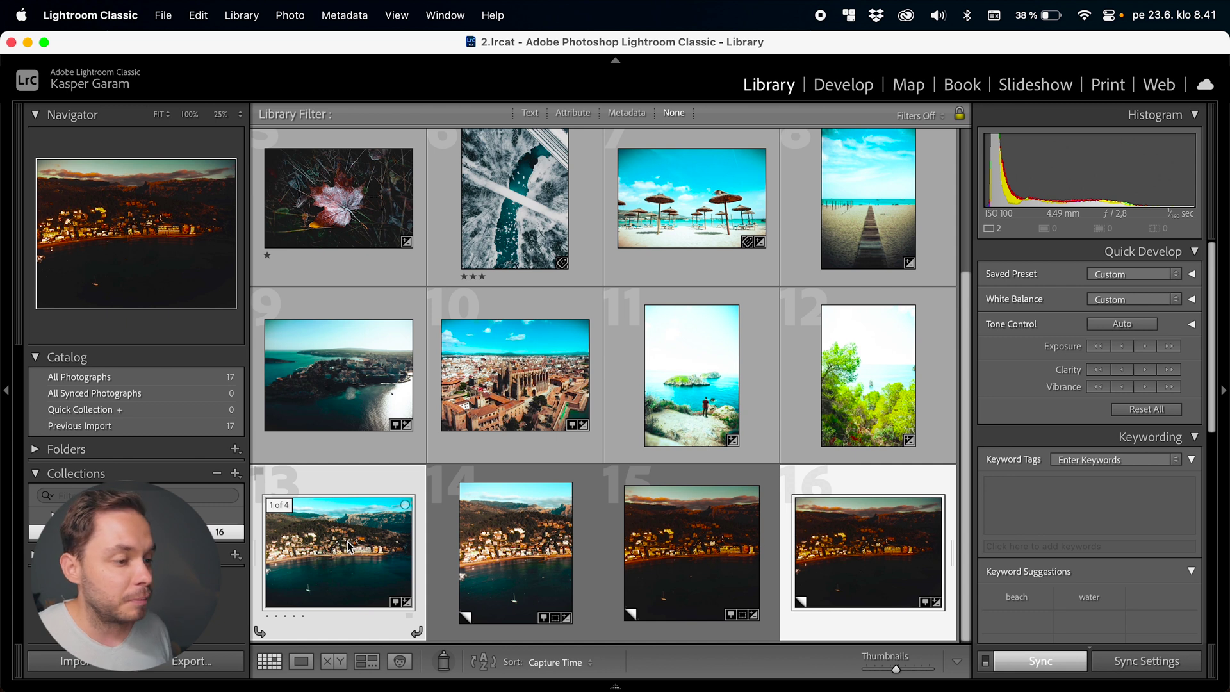
Review the photo merge types offered for the original village photo and its uncropped dark copy
right_click(349, 546)
mouse_move(492, 385)
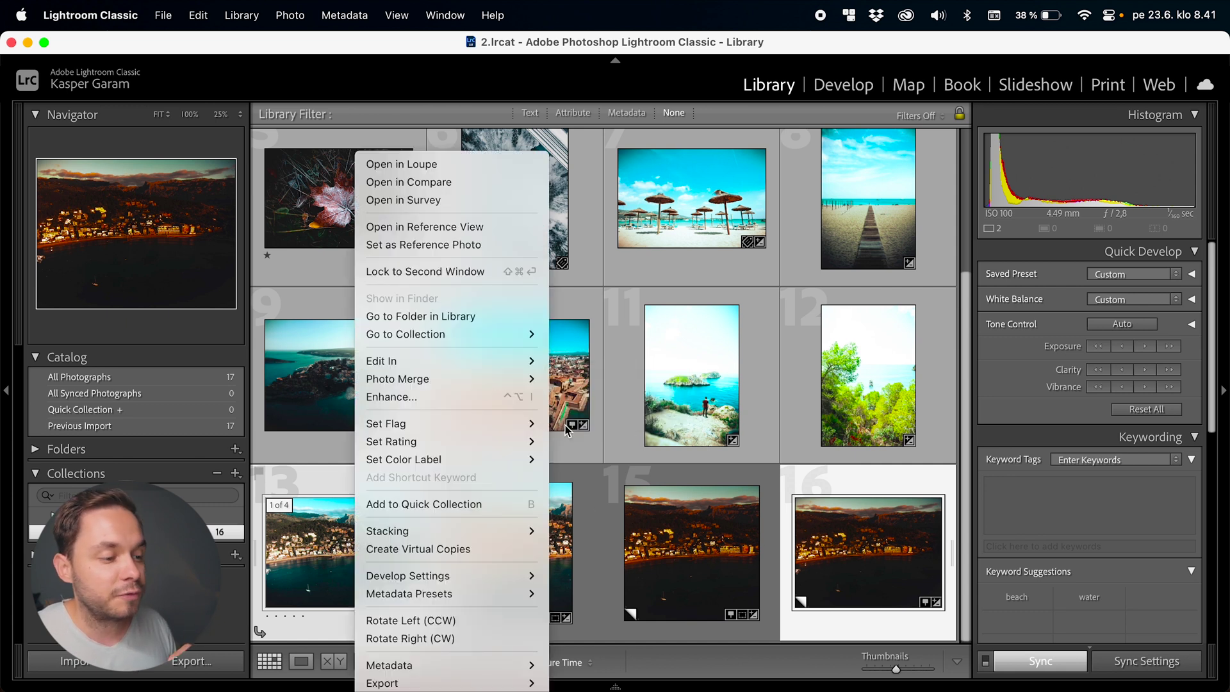
left_click(646, 540)
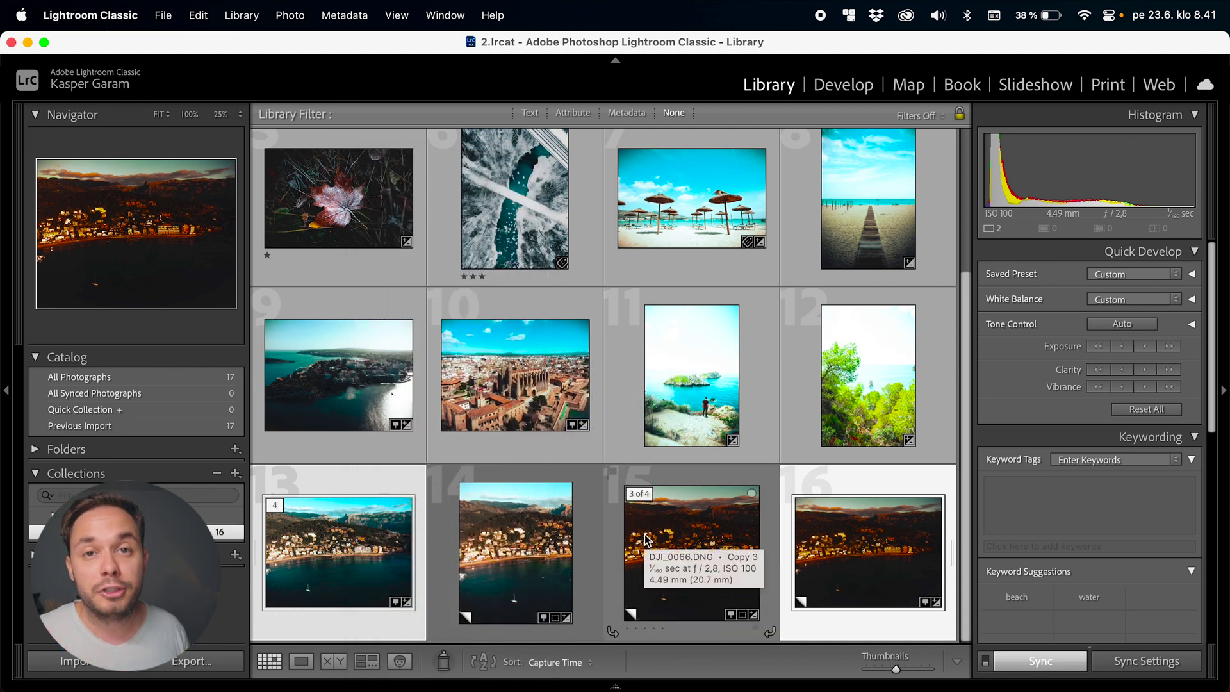
right_click(381, 543)
mouse_move(487, 379)
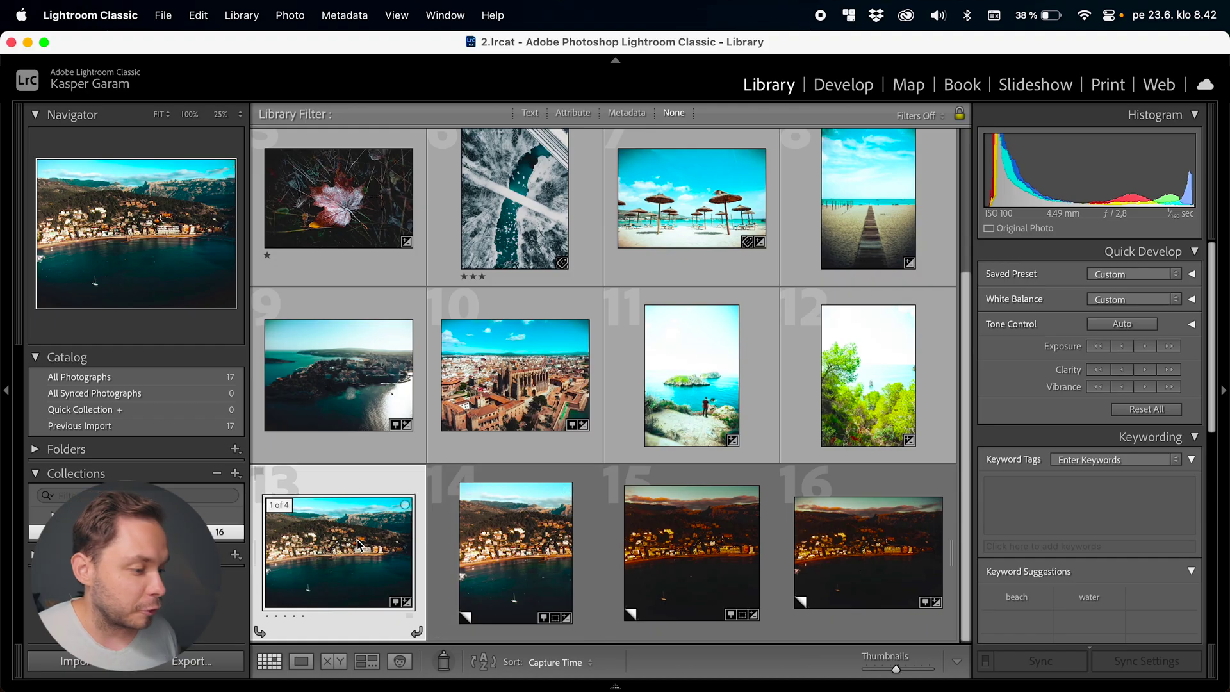
Open Enhance for the original village photo, turn off Denoise and turn on Super Resolution
right_click(357, 535)
left_click(458, 398)
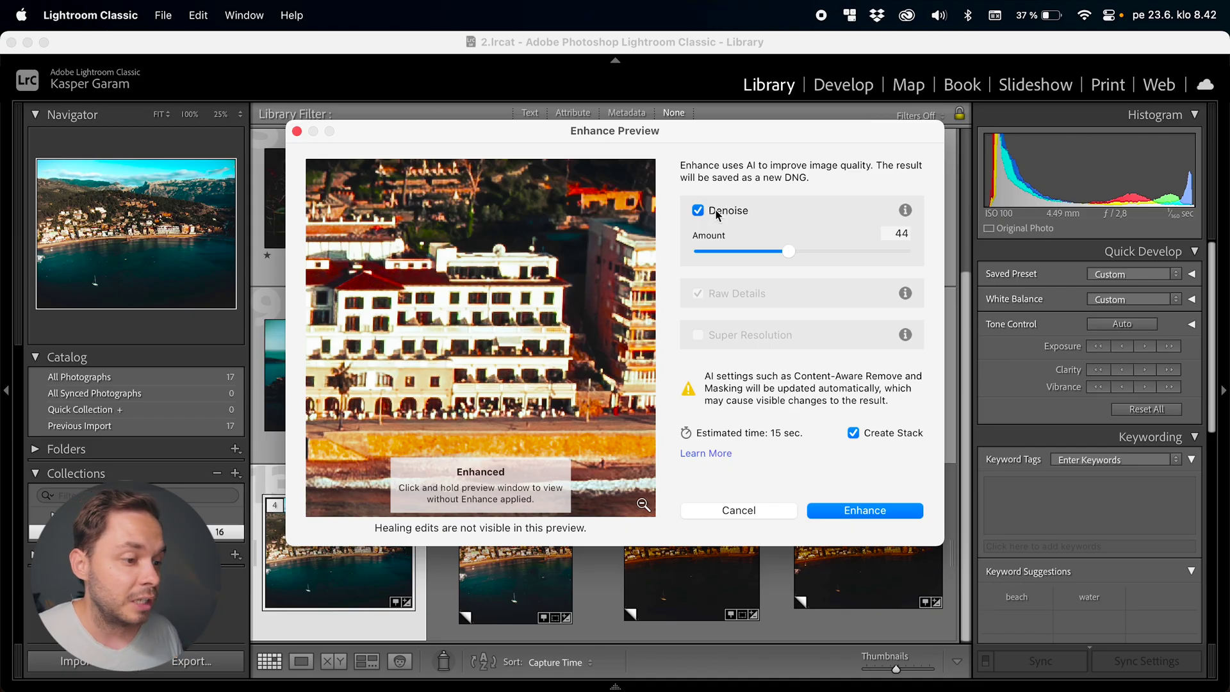
left_click(717, 213)
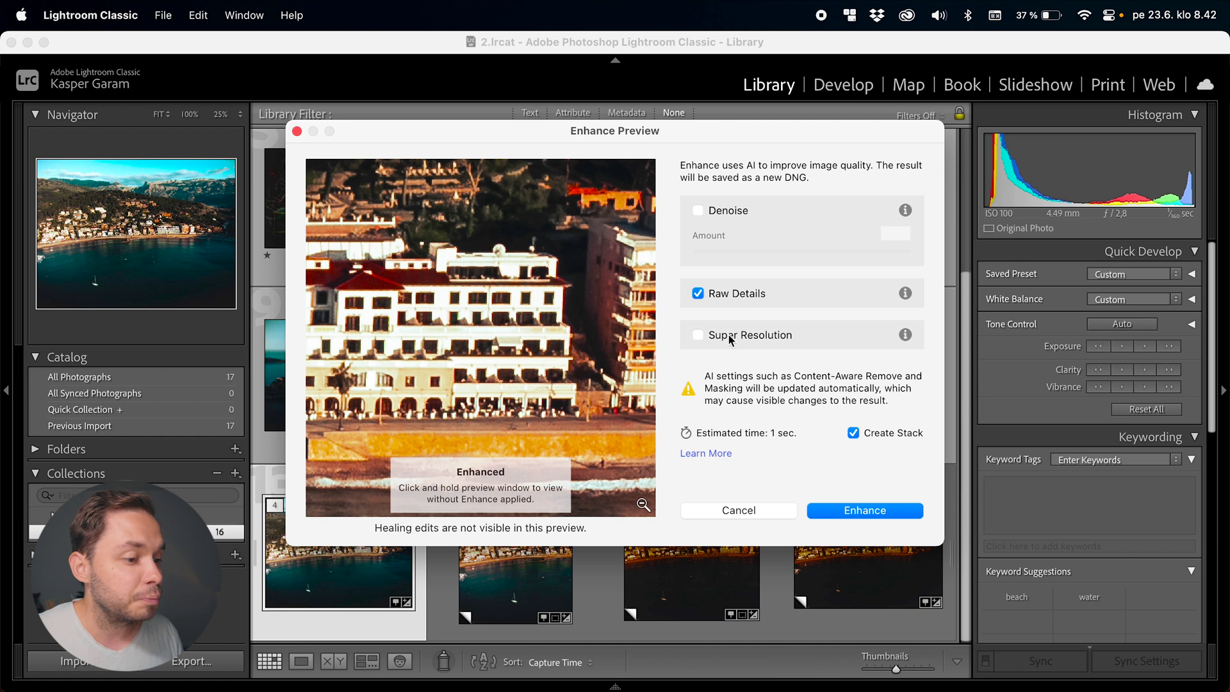
left_click(729, 334)
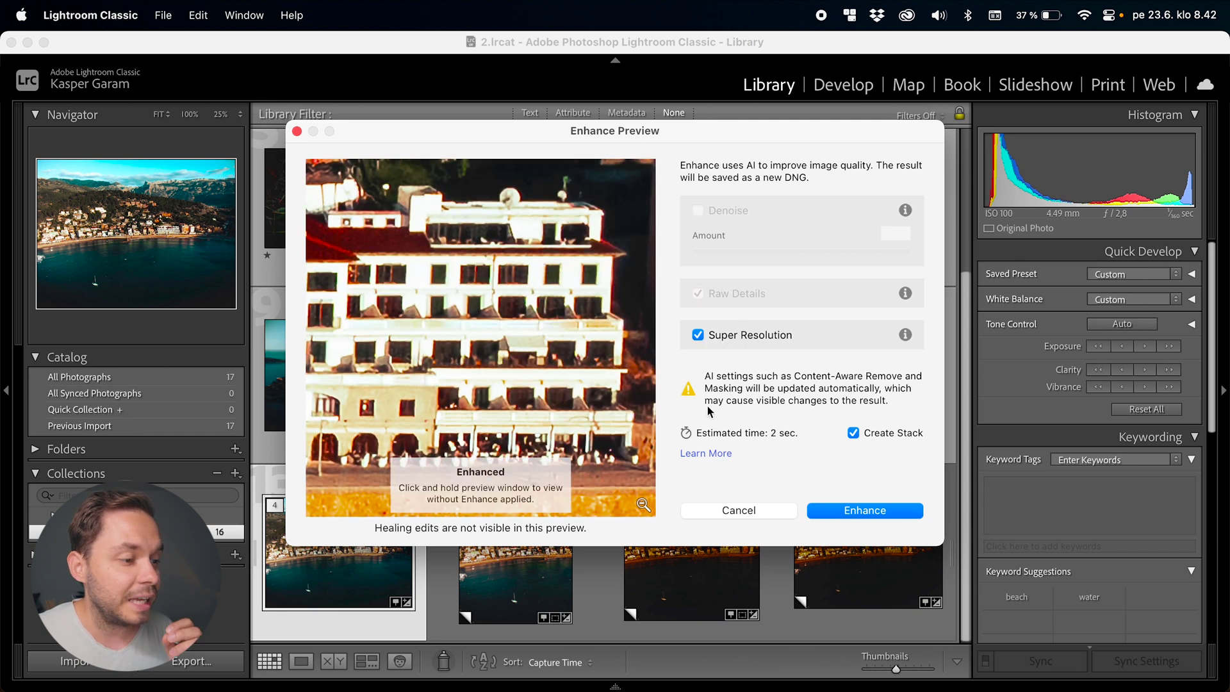
Compare the Super Resolution preview with and without the enhancement, and generate the enhanced DNG
left_click(568, 415)
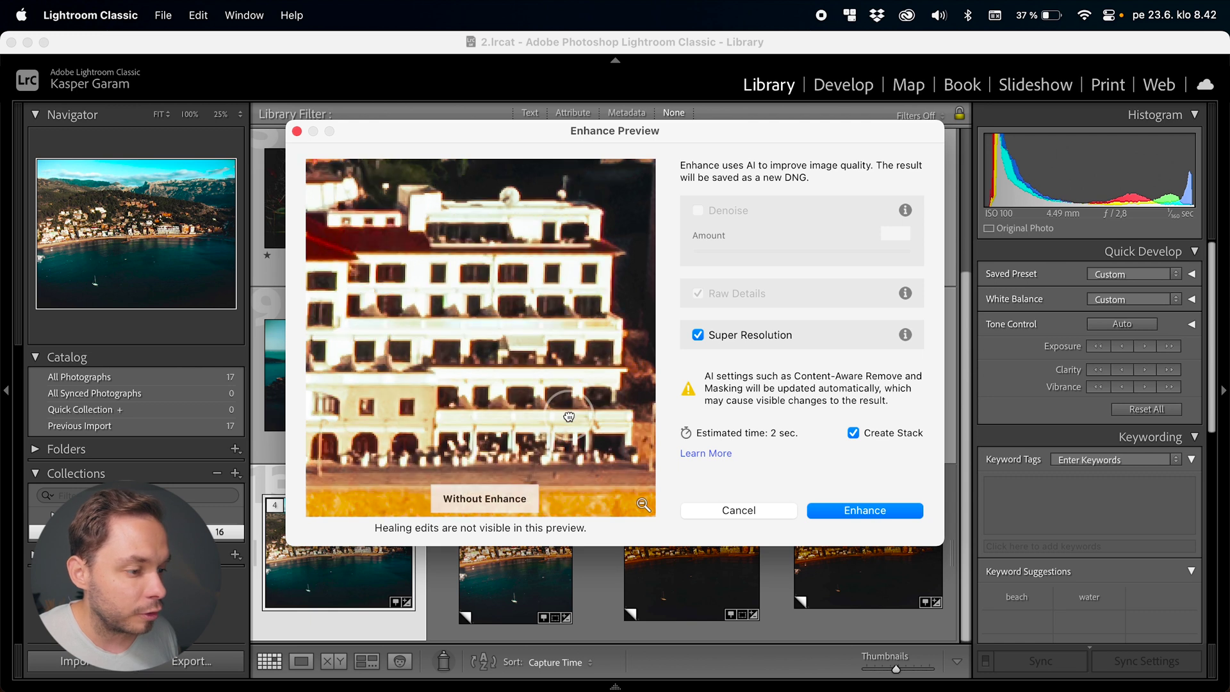
left_click(570, 414)
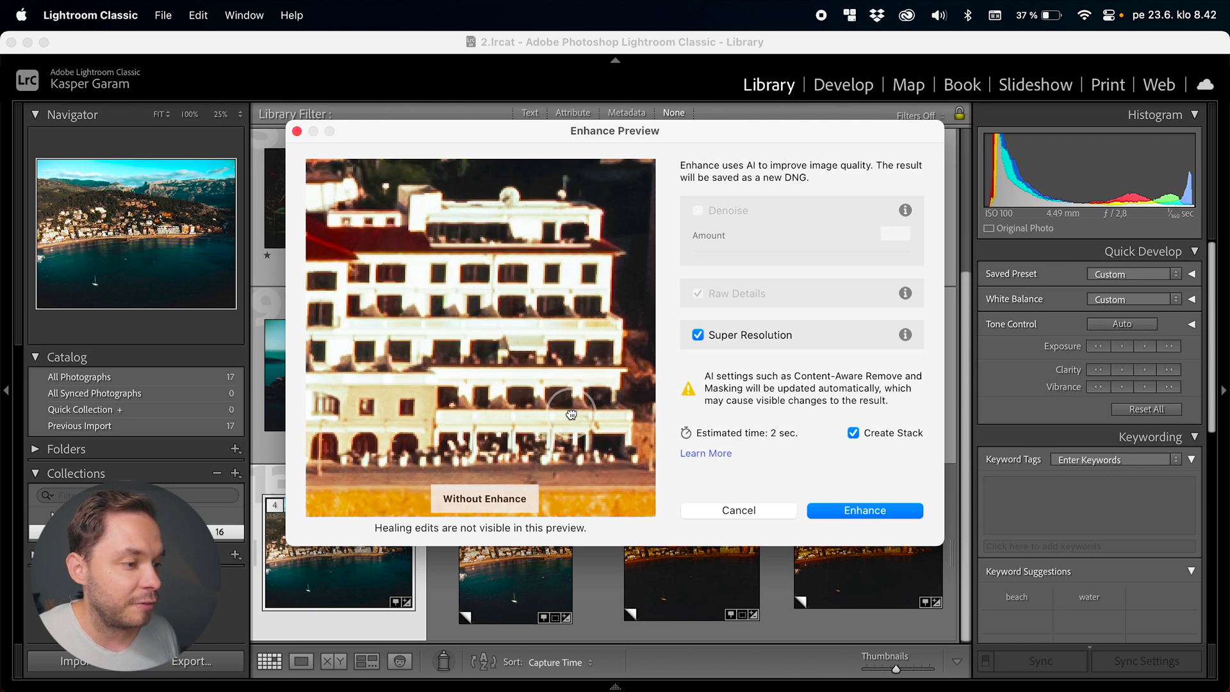
left_click(570, 415)
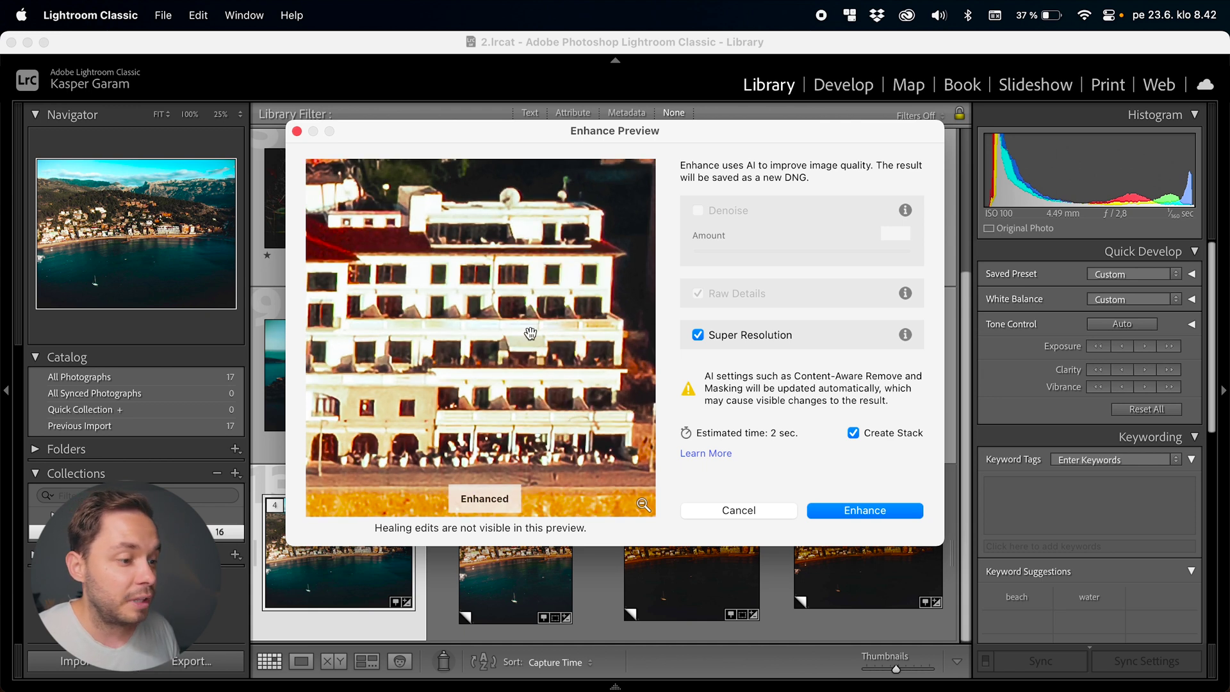
left_click(578, 440)
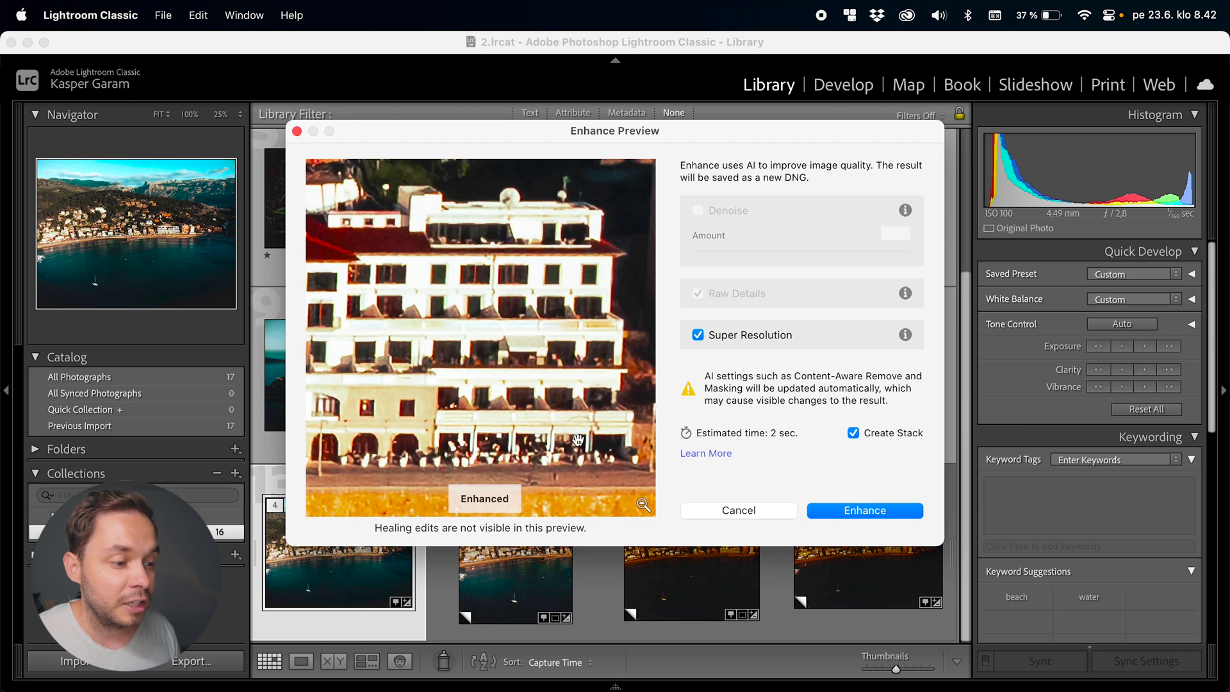
left_click(865, 510)
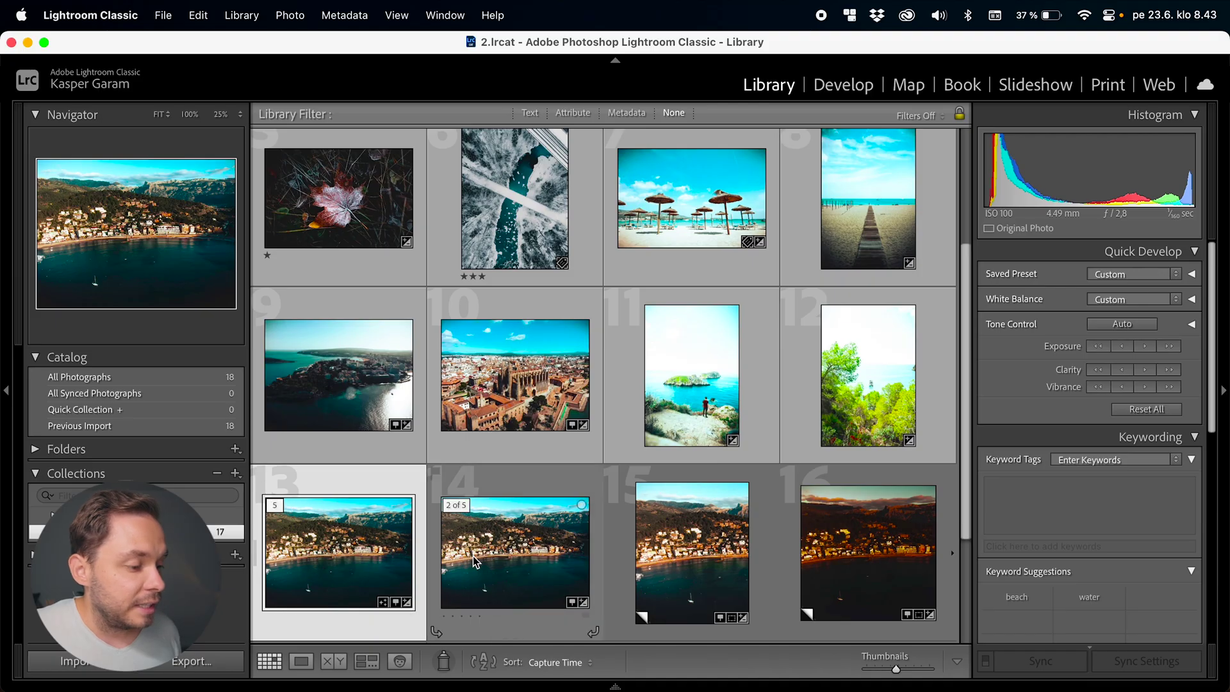
View the enhanced village photo large with the info overlay and compare its pixel dimensions with the original photo
double_click(332, 551)
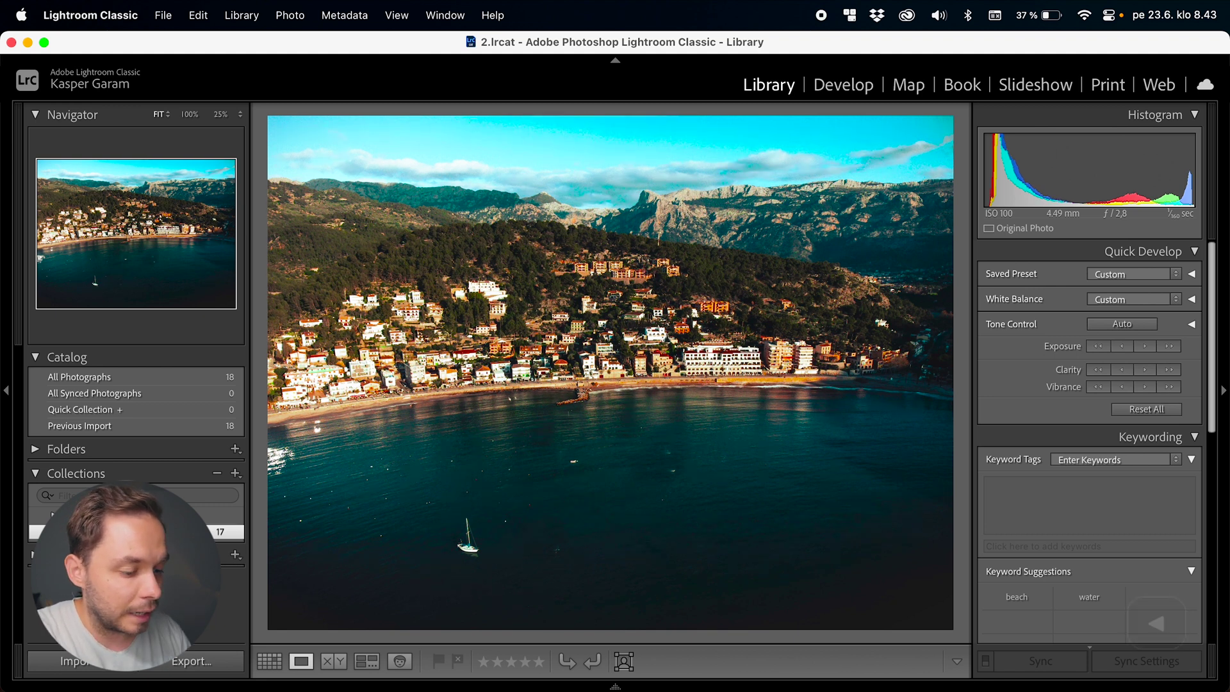
key("i")
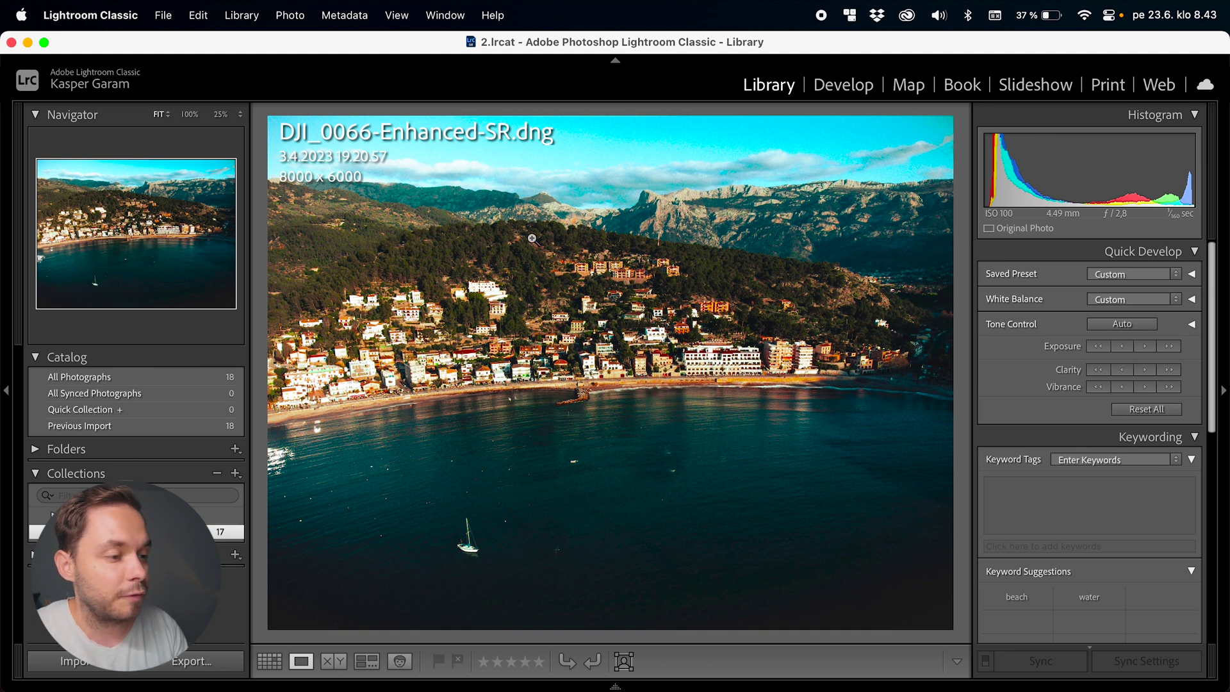
key("Right")
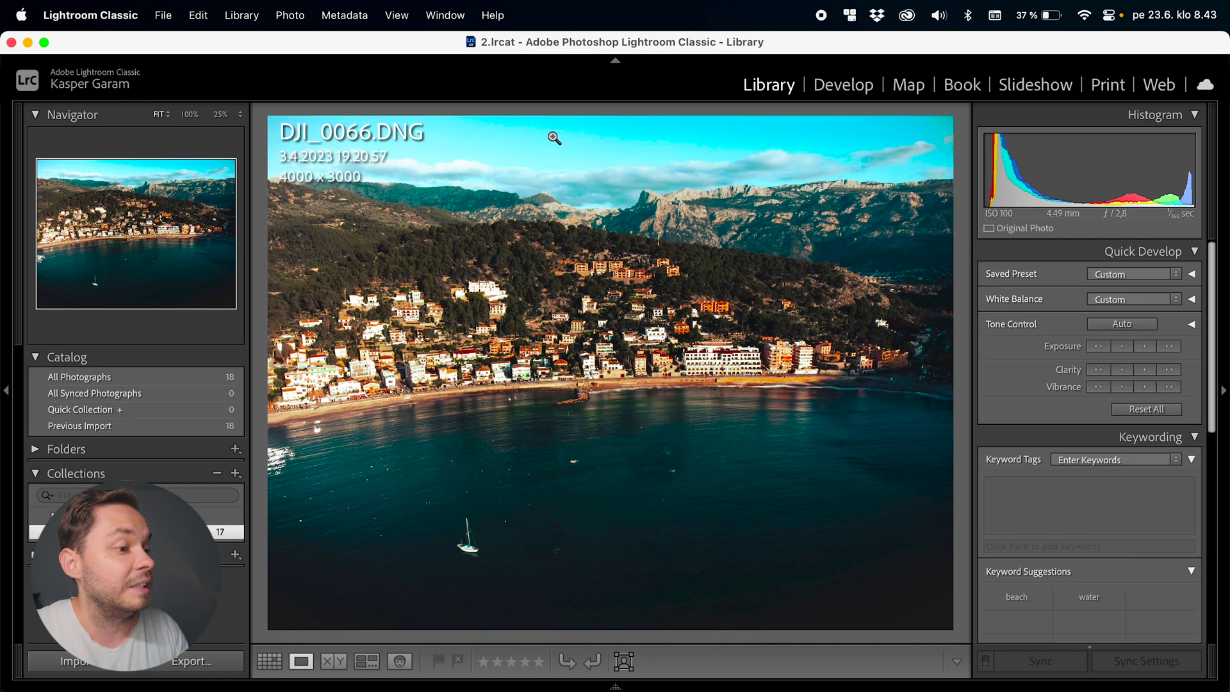